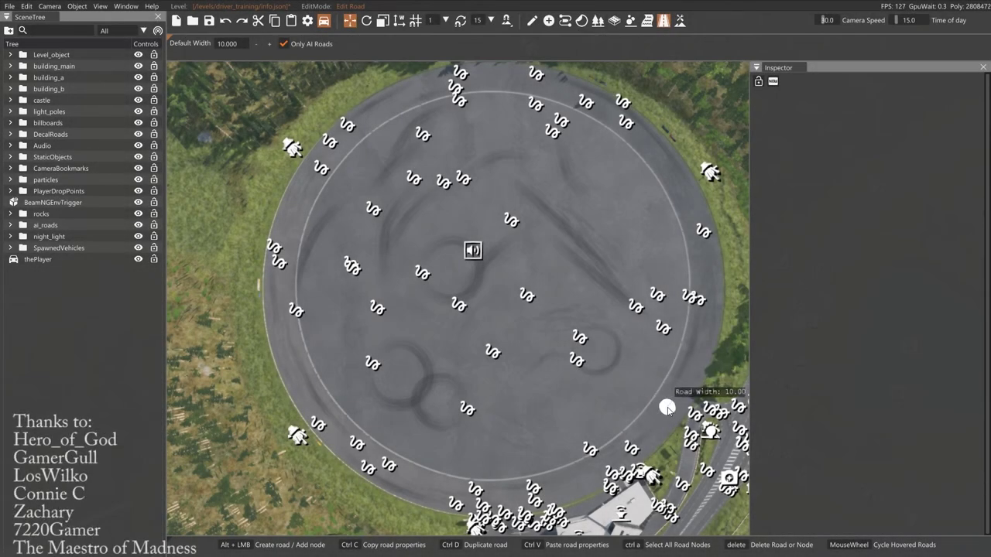
Draw a 10 m wide decal road, about 878 m long, around the circular asphalt pad's outer lane.
{"action": "left_click", "coordinate": [668, 408], "text": "alt"}
{"action": "left_click", "coordinate": [699, 349], "text": "alt"}
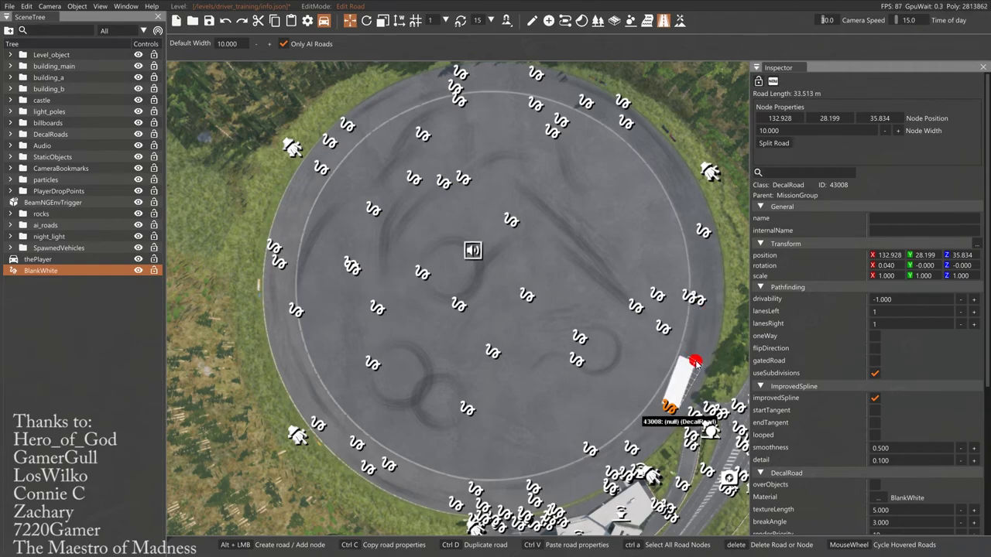
{"action": "left_click", "coordinate": [697, 355], "text": "alt"}
{"action": "mouse_move", "coordinate": [708, 301]}
{"action": "left_mouse_down"}
{"action": "mouse_move", "coordinate": [699, 220]}
{"action": "mouse_move", "coordinate": [648, 151]}
{"action": "mouse_move", "coordinate": [586, 98]}
{"action": "mouse_move", "coordinate": [518, 82]}
{"action": "mouse_move", "coordinate": [438, 82]}
{"action": "mouse_move", "coordinate": [372, 111]}
{"action": "mouse_move", "coordinate": [343, 134]}
{"action": "mouse_move", "coordinate": [288, 227]}
{"action": "mouse_move", "coordinate": [280, 329]}
{"action": "mouse_move", "coordinate": [306, 395]}
{"action": "mouse_move", "coordinate": [337, 435]}
{"action": "mouse_move", "coordinate": [391, 476]}
{"action": "mouse_move", "coordinate": [460, 495]}
{"action": "mouse_move", "coordinate": [533, 497]}
{"action": "mouse_move", "coordinate": [602, 472]}
{"action": "mouse_move", "coordinate": [683, 397]}
{"action": "left_mouse_up"}
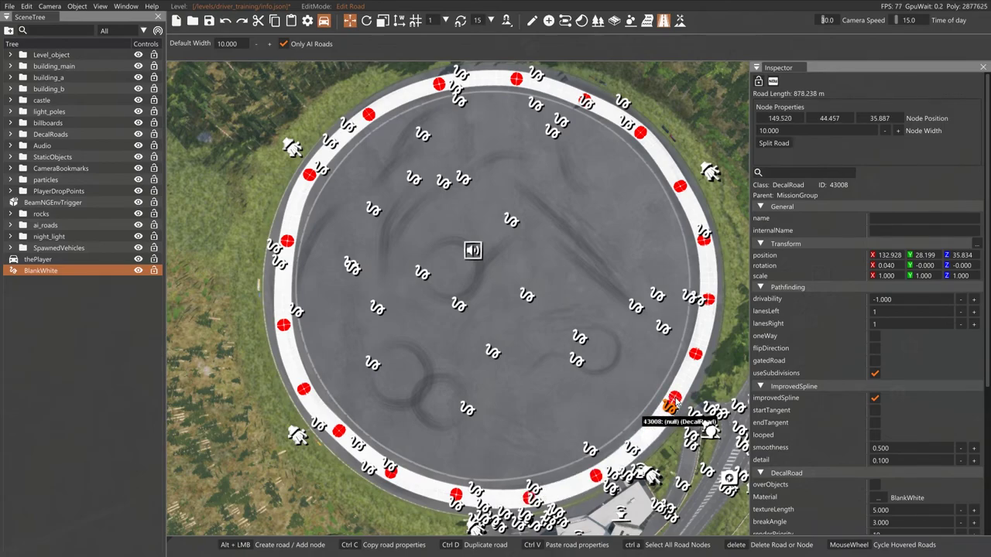
{"action": "left_click", "coordinate": [676, 400], "text": "alt"}
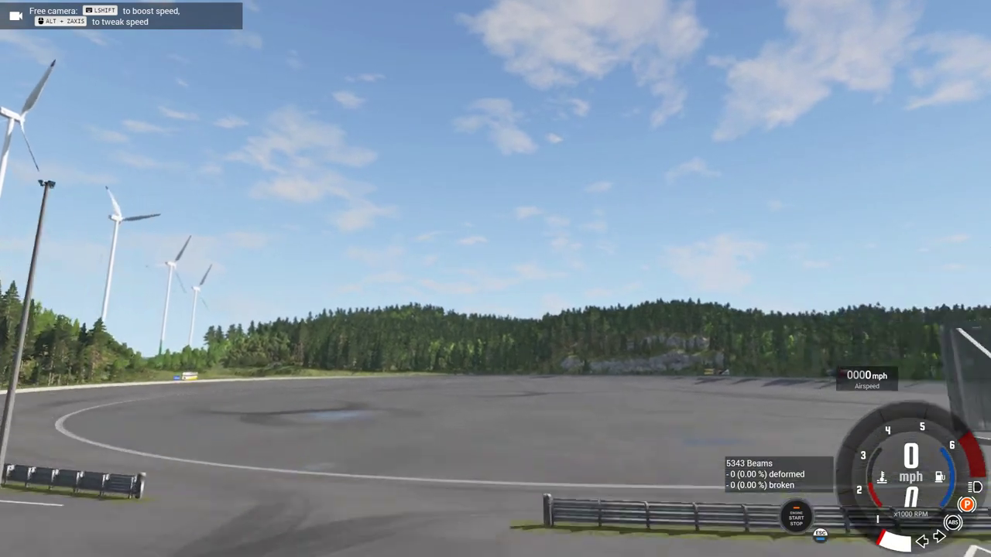
Fly the free camera to a top-down view of the entire circular asphalt pad and open the World Editor.
{"action": "key", "text": "w"}
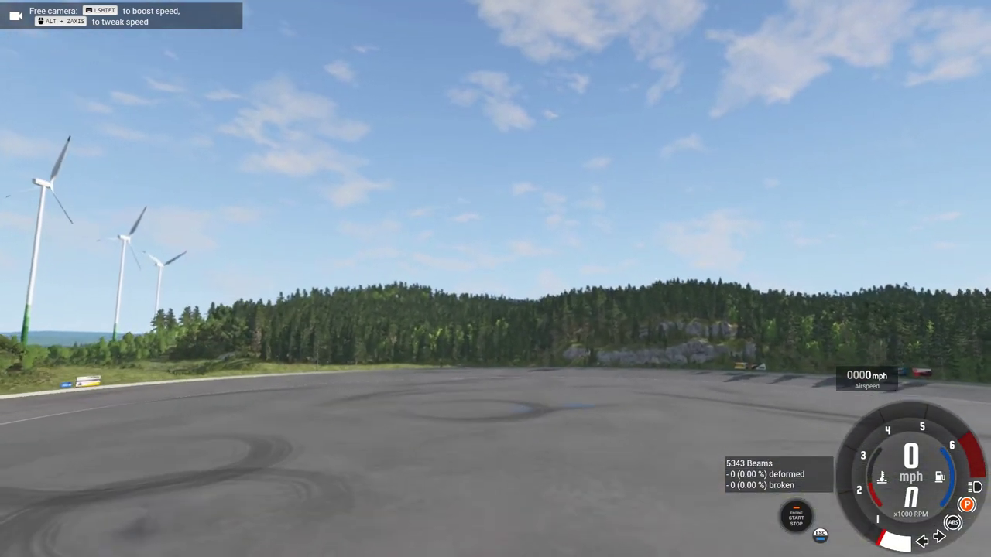
{"action": "key", "text": "s"}
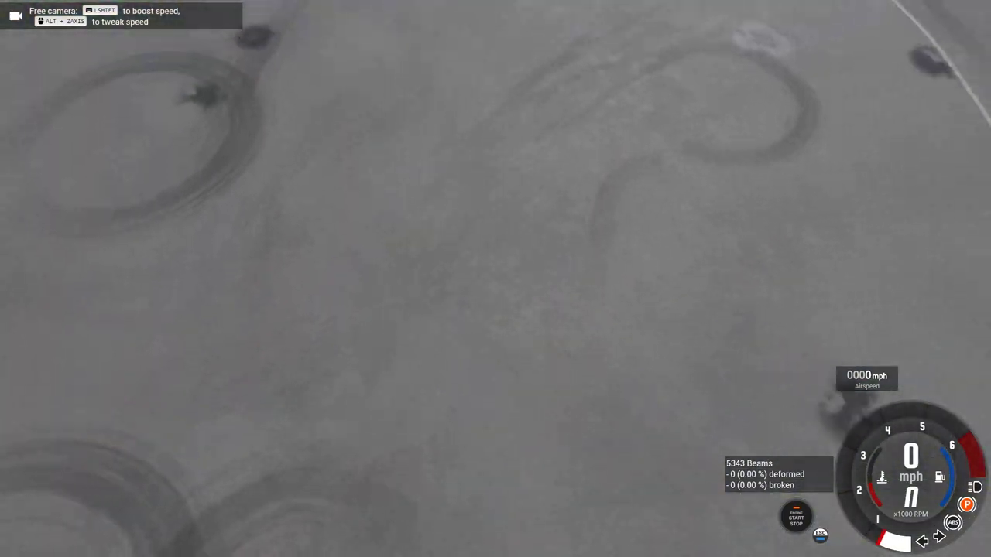
{"action": "key", "text": "e"}
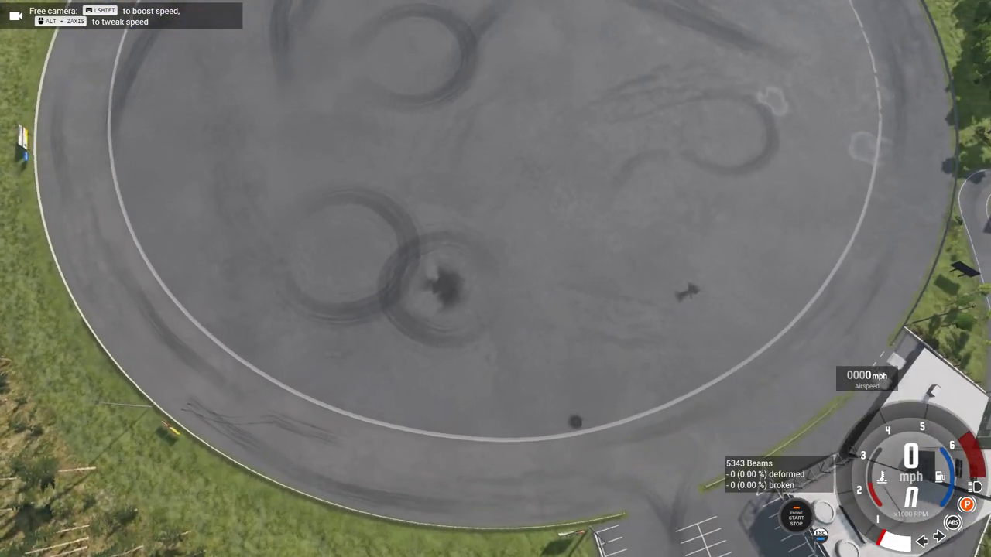
{"action": "key", "text": "s"}
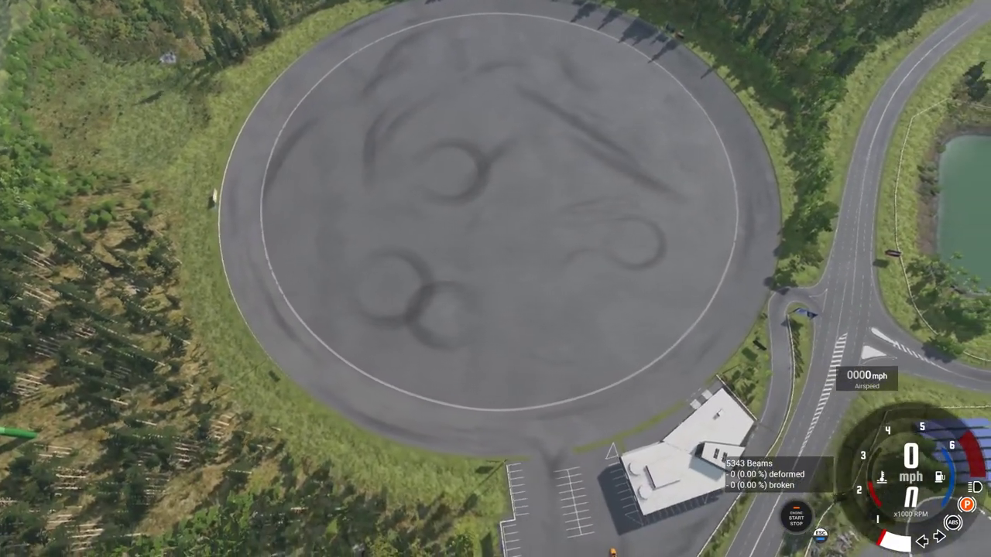
{"action": "key", "text": "e"}
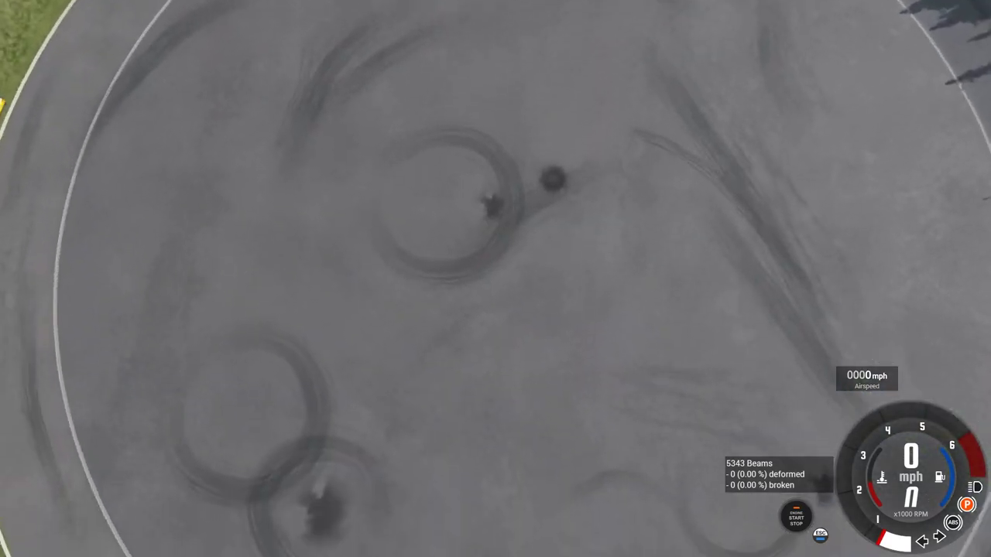
{"action": "key", "text": "e"}
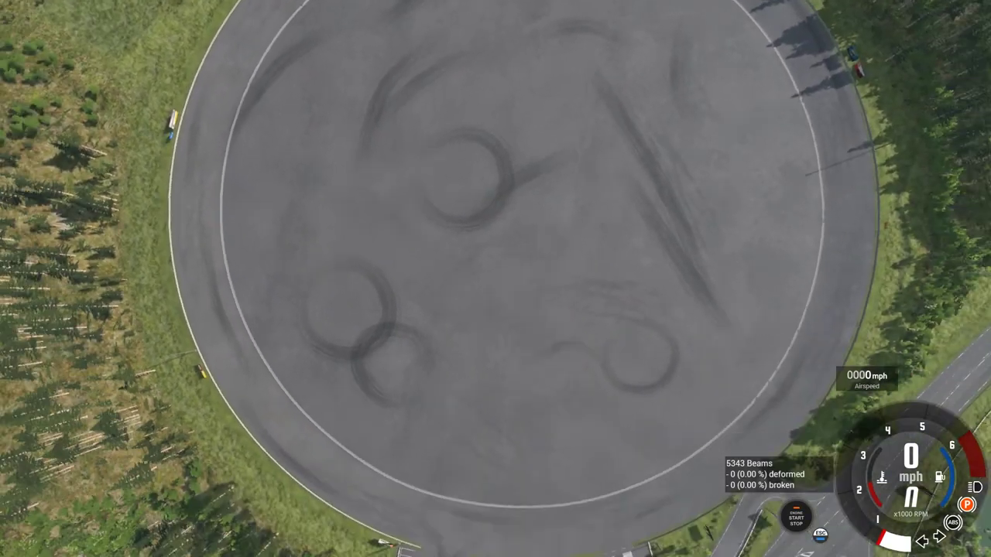
{"action": "key", "text": "e"}
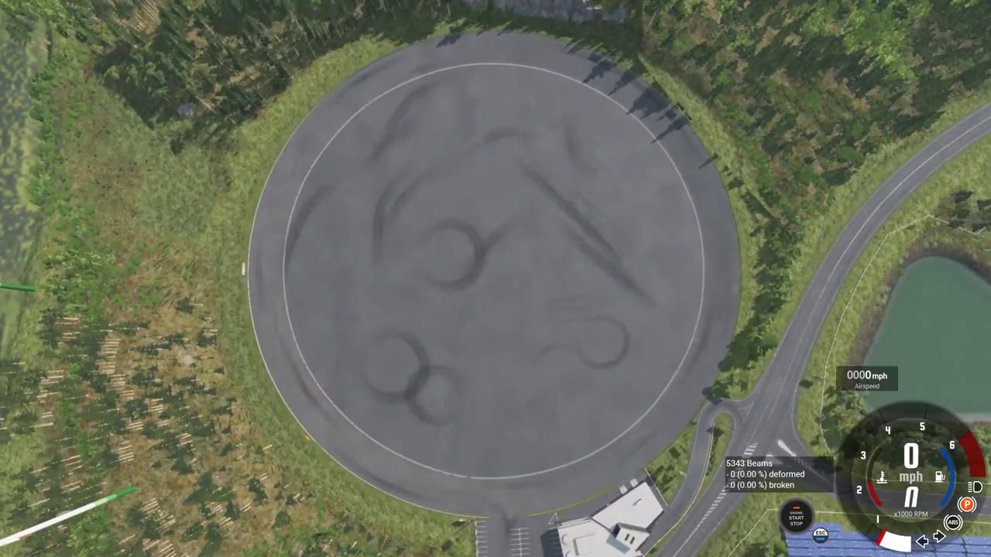
{"action": "key", "text": "e"}
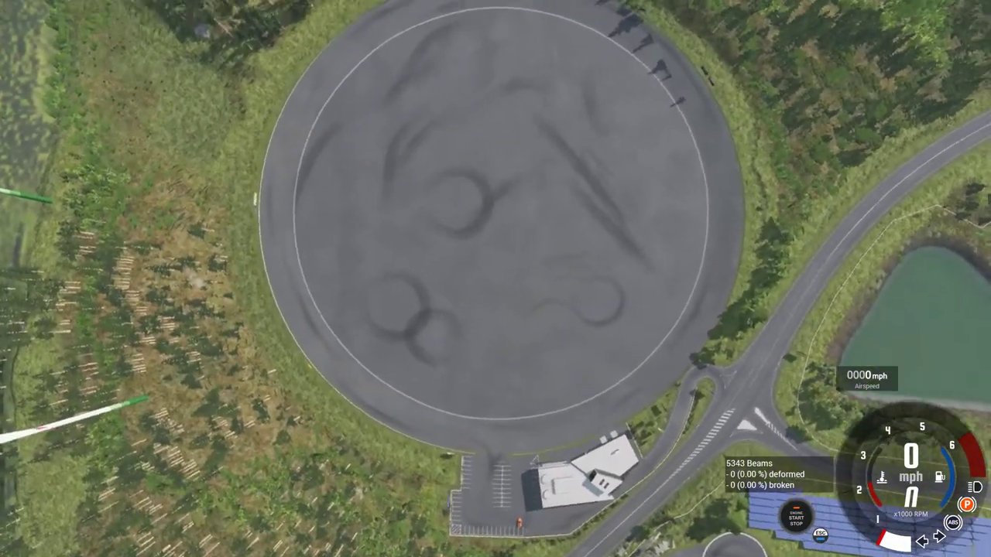
{"action": "right_click_drag", "start_coordinate": [495, 278], "coordinate": [503, 233]}
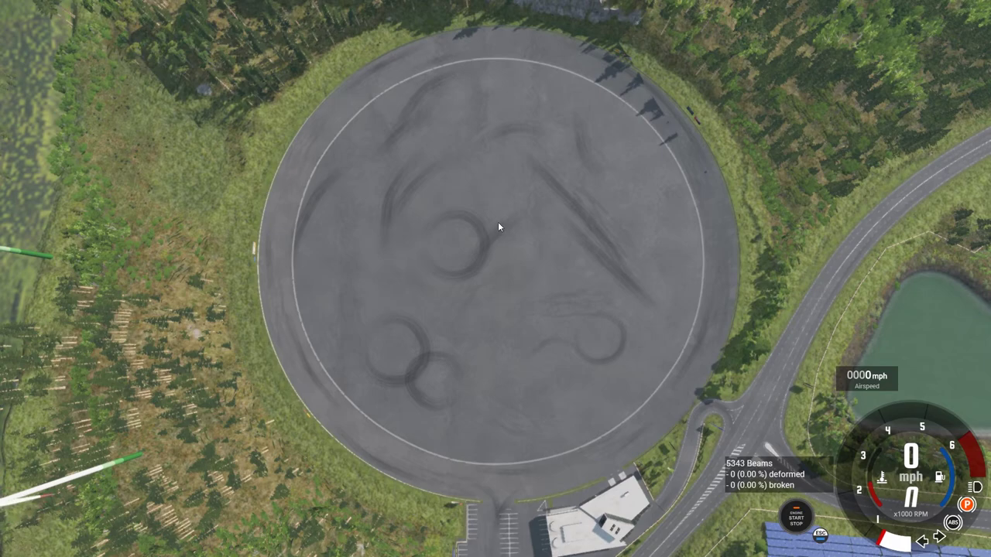
{"action": "key", "text": "F11"}
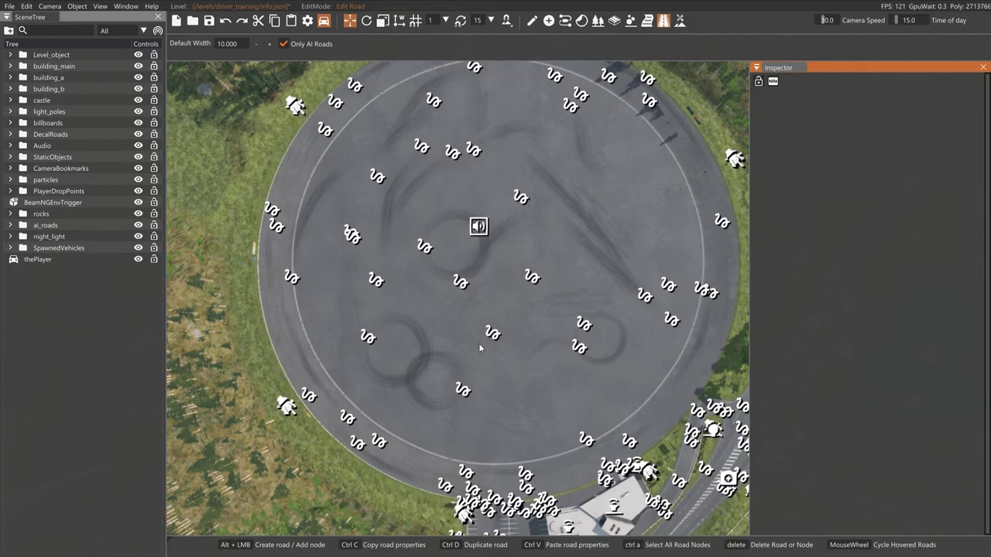
Center the view on the circular pad and activate the Decal Road Editor.
{"action": "mouse_move", "coordinate": [590, 256]}
{"action": "right_mouse_down"}
{"action": "mouse_move", "coordinate": [599, 237]}
{"action": "mouse_move", "coordinate": [599, 247]}
{"action": "right_mouse_up"}
{"action": "key", "text": "s"}
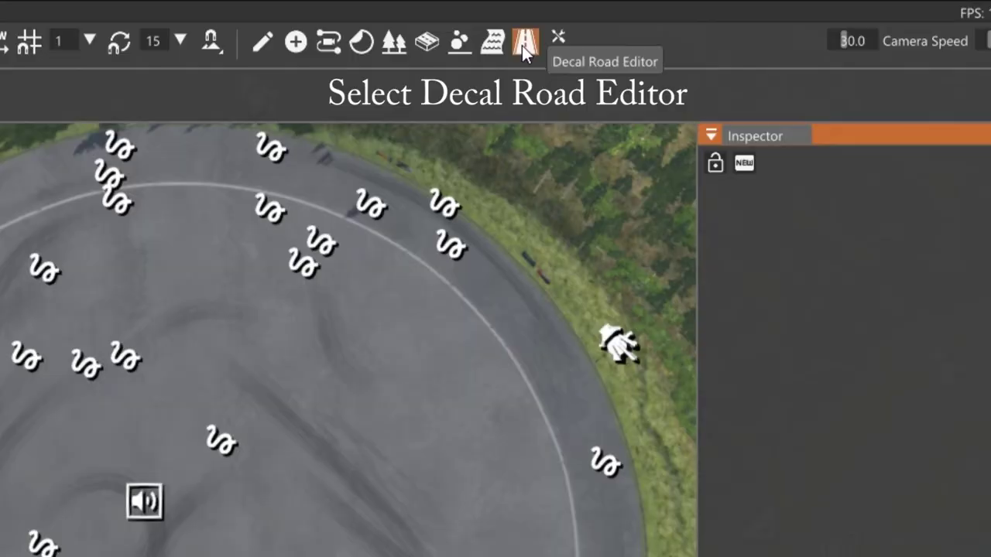
{"action": "left_click", "coordinate": [663, 22]}
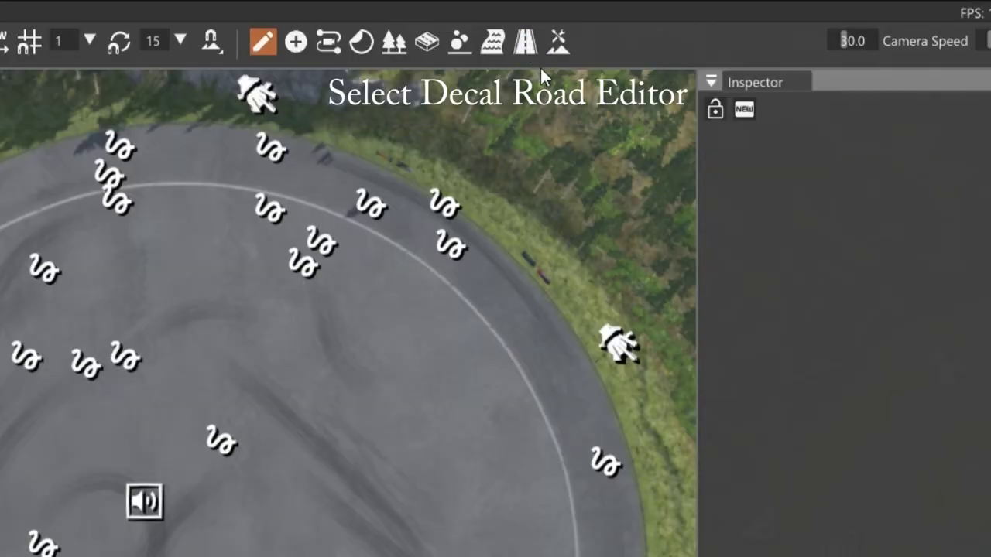
{"action": "left_click", "coordinate": [526, 41]}
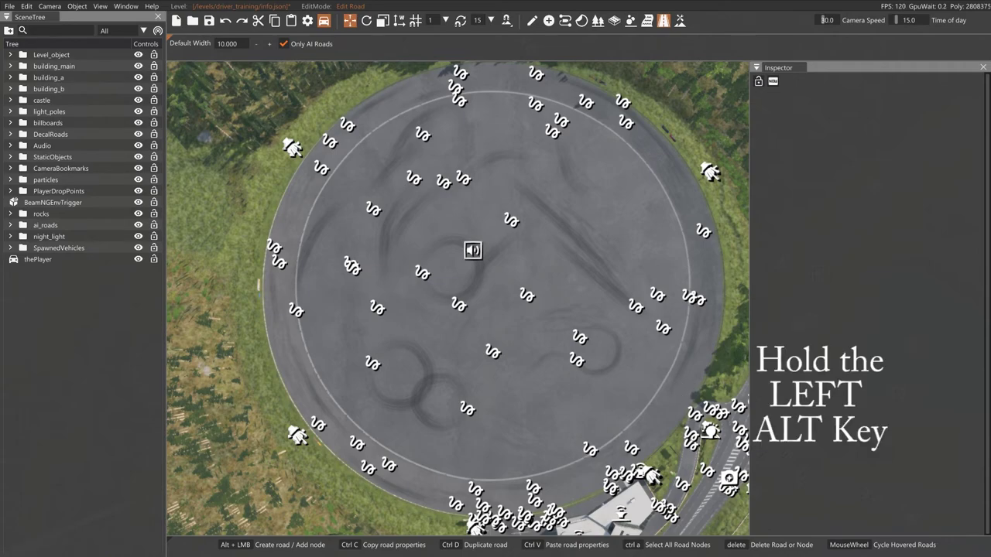
Trace a 10 m wide decal road, about 878 m long, counter-clockwise around the pad's outer lane, from the southeast edge back to its start.
{"action": "key", "text": "alt"}
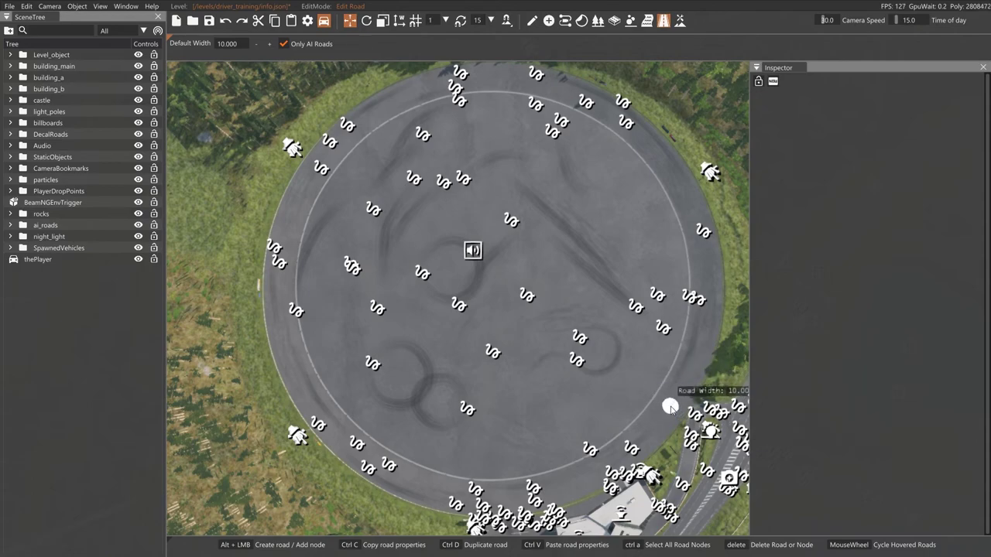
{"action": "left_click", "coordinate": [670, 407], "text": "alt"}
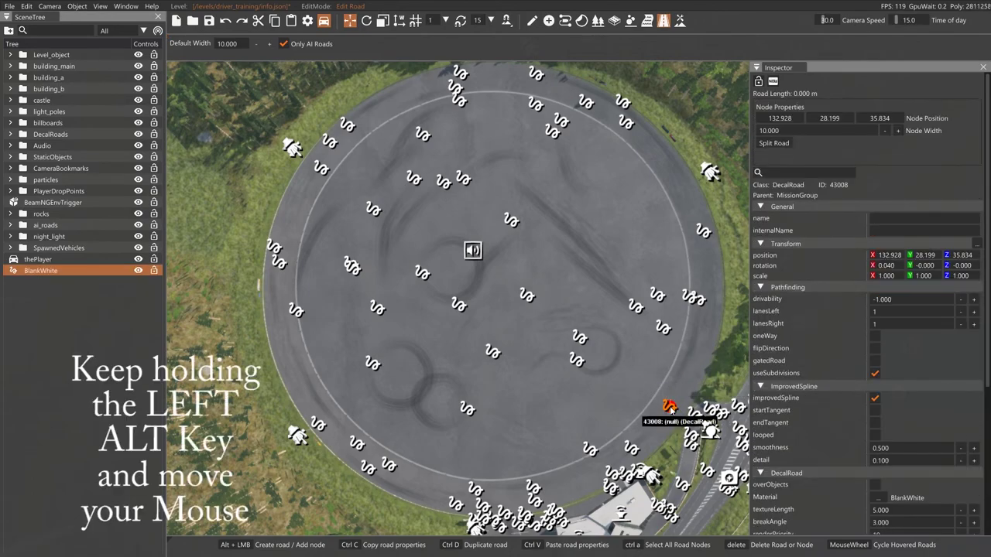
{"action": "left_click", "coordinate": [697, 351], "text": "alt"}
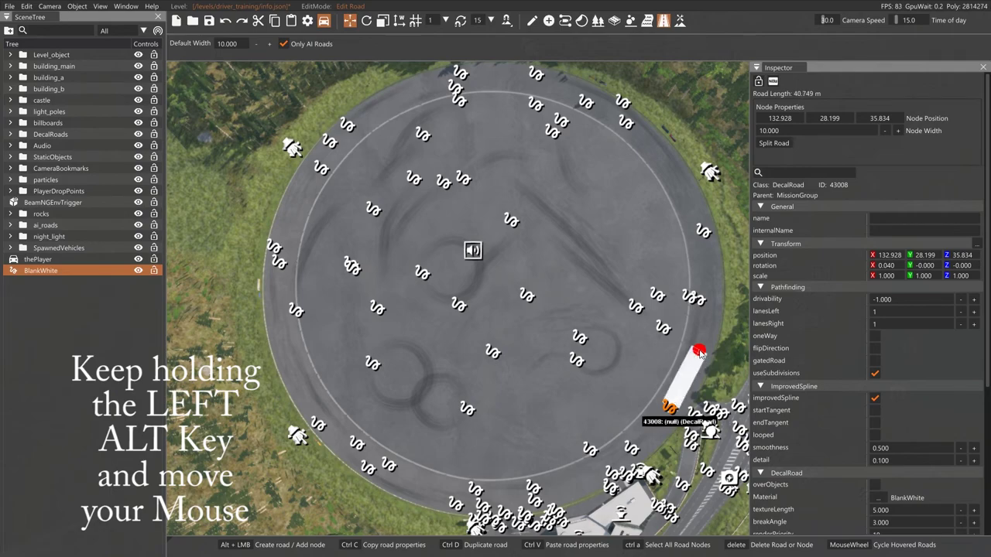
{"action": "left_click", "coordinate": [693, 363], "text": "alt"}
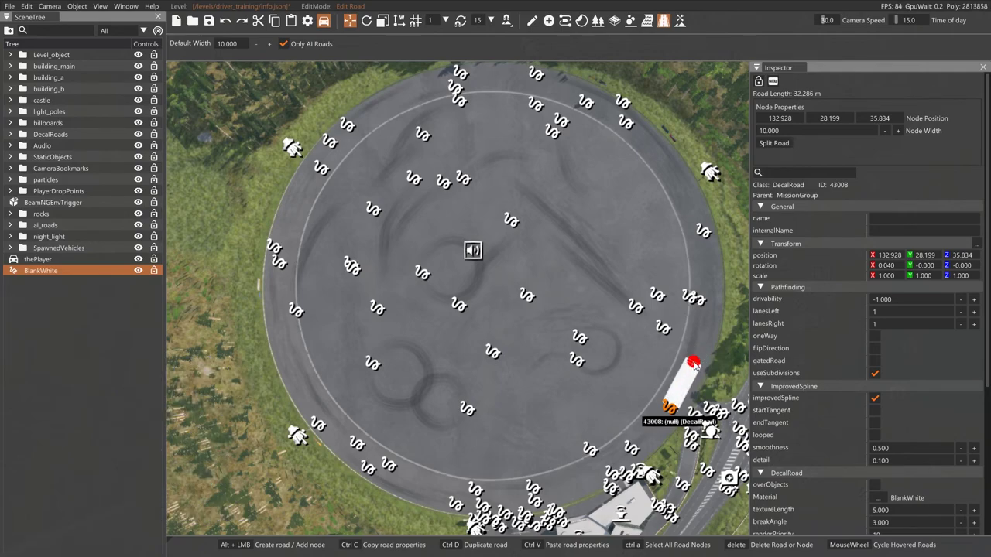
{"action": "mouse_move", "coordinate": [709, 315]}
{"action": "left_mouse_down"}
{"action": "mouse_move", "coordinate": [694, 366]}
{"action": "mouse_move", "coordinate": [708, 302]}
{"action": "left_mouse_up"}
{"action": "left_click", "coordinate": [709, 299], "text": "alt"}
{"action": "left_click", "coordinate": [703, 236], "text": "alt"}
{"action": "left_click", "coordinate": [680, 187], "text": "alt"}
{"action": "left_click", "coordinate": [641, 133], "text": "alt"}
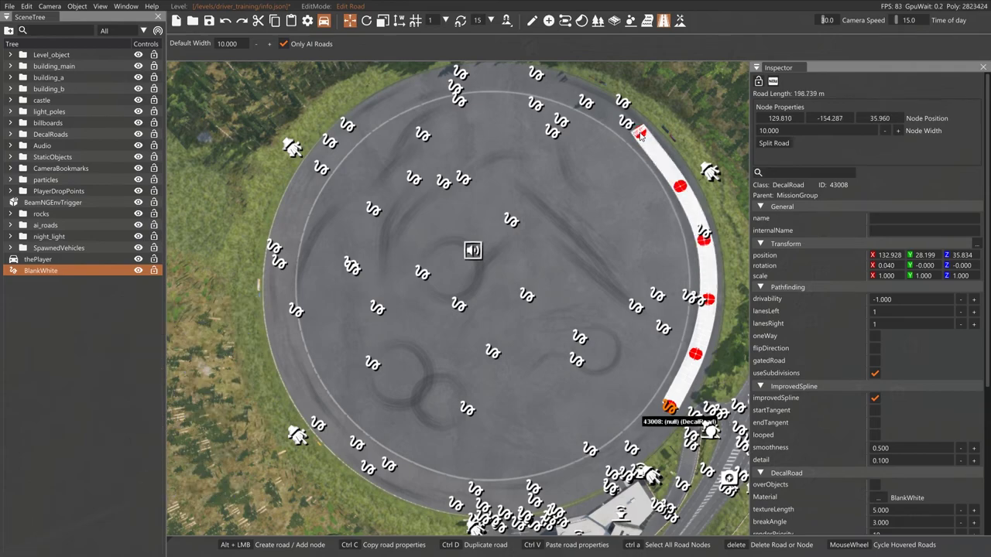
{"action": "left_click_drag", "start_coordinate": [588, 107], "coordinate": [681, 392]}
{"action": "key", "text": "alt"}
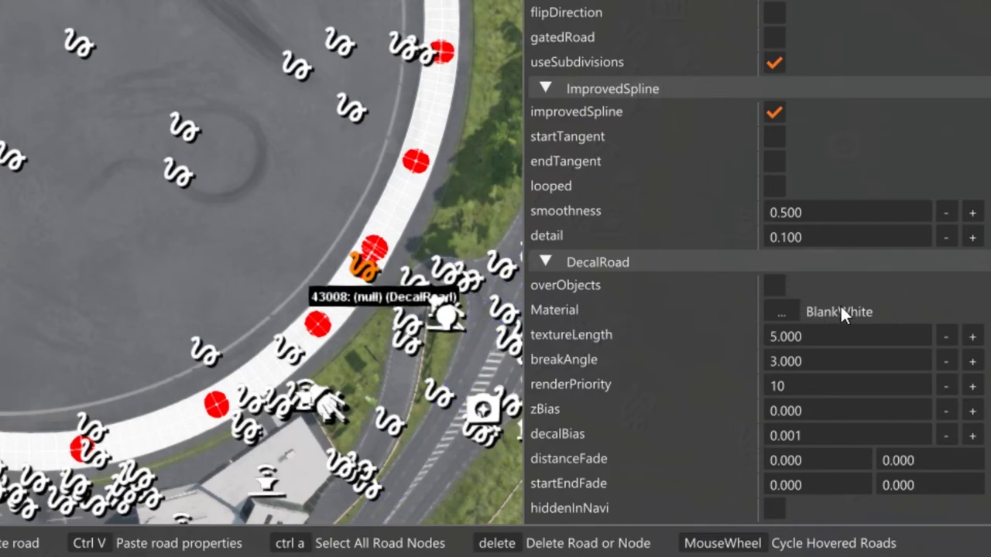
Search the materials for "asp" and assign AsphaltRoad_variation_01 to the new decal road.
{"action": "left_click", "coordinate": [782, 312]}
{"action": "left_click", "coordinate": [826, 350]}
{"action": "type", "text": "asp"}
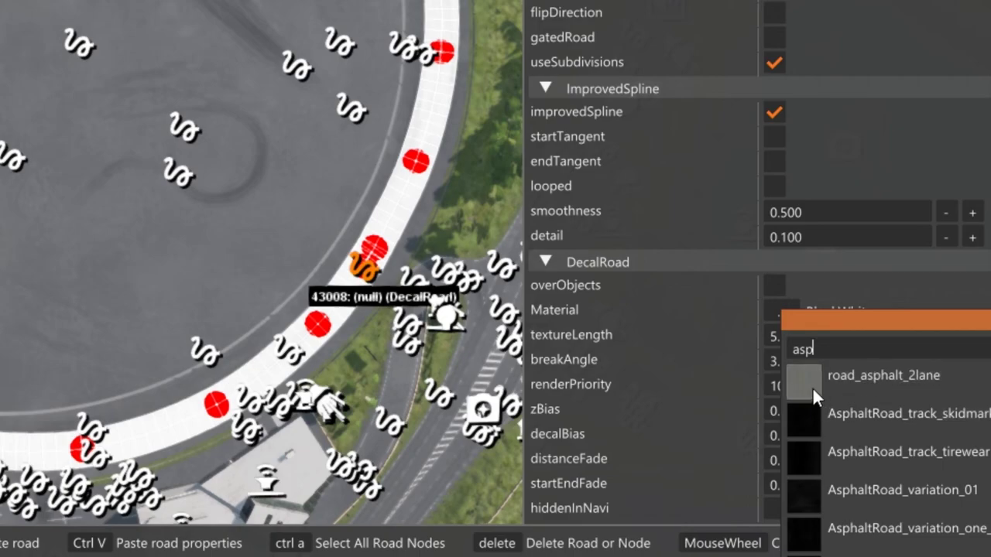
{"action": "left_click", "coordinate": [896, 488]}
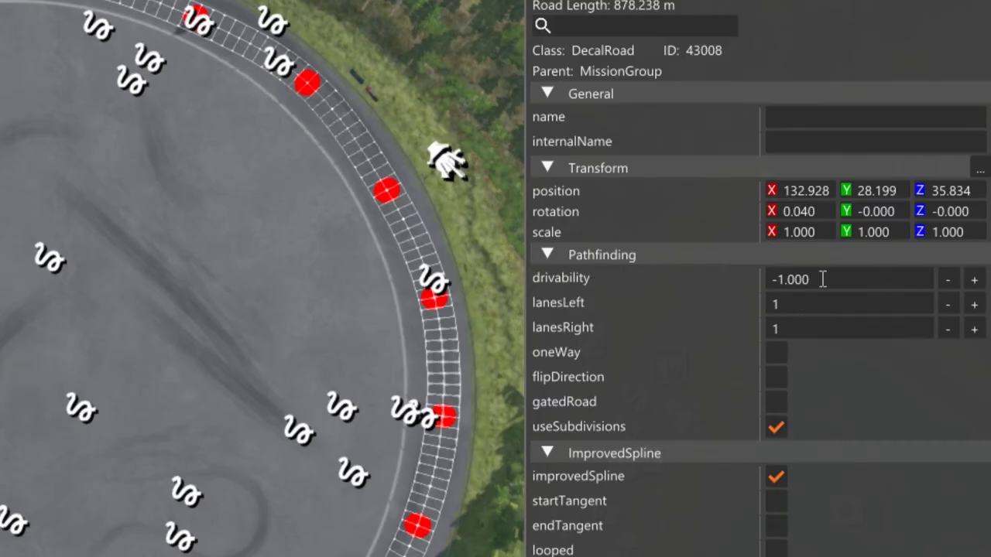
Set the road's drivability to 1.
{"action": "left_click", "coordinate": [823, 279]}
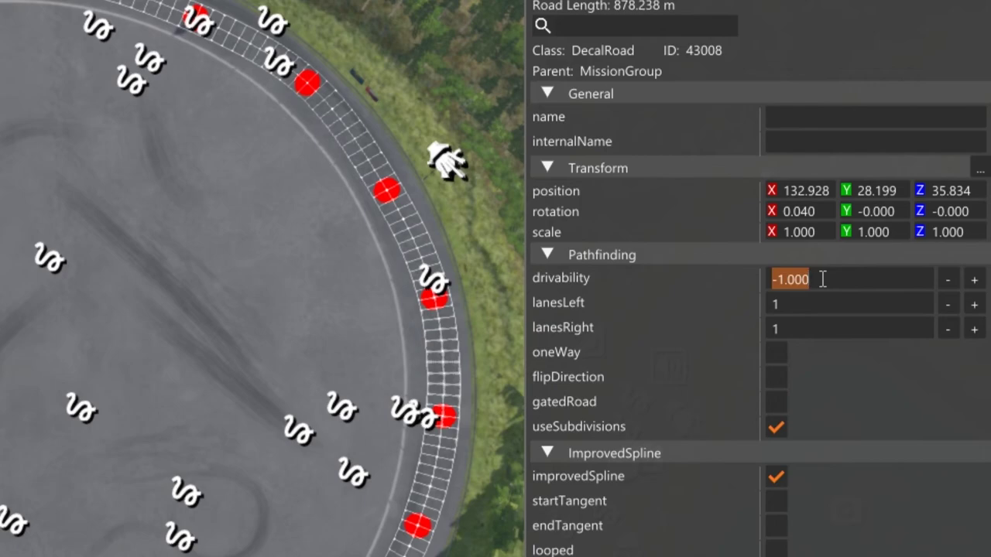
{"action": "type", "text": "1"}
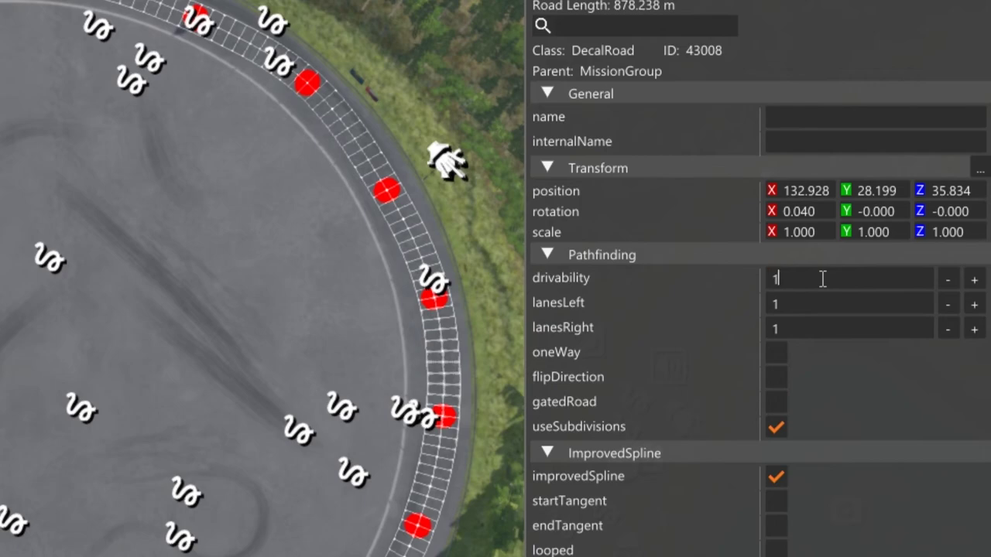
{"action": "key", "text": "Tab"}
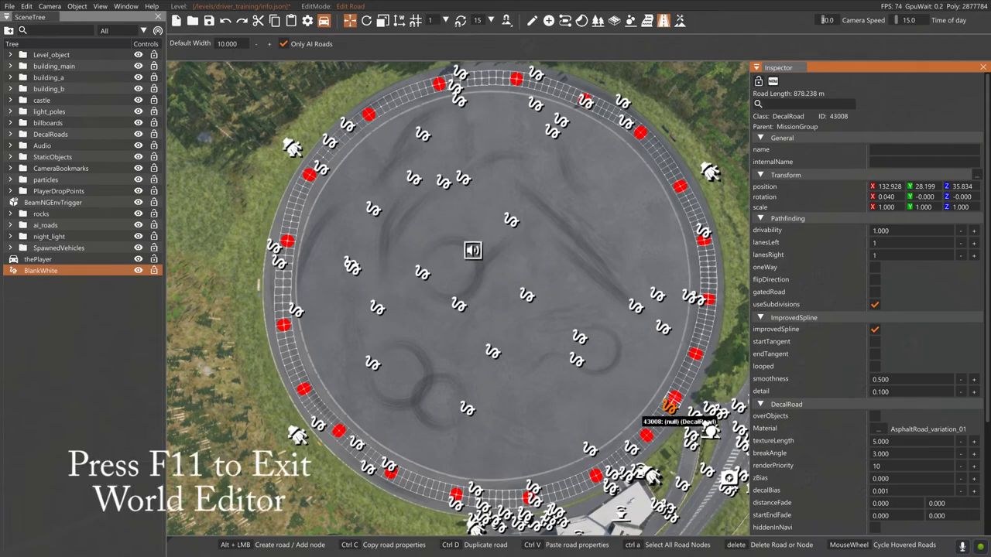
Exit the World Editor and examine the new road's surface around the pad from the air and at ground level.
{"action": "key", "text": "F11"}
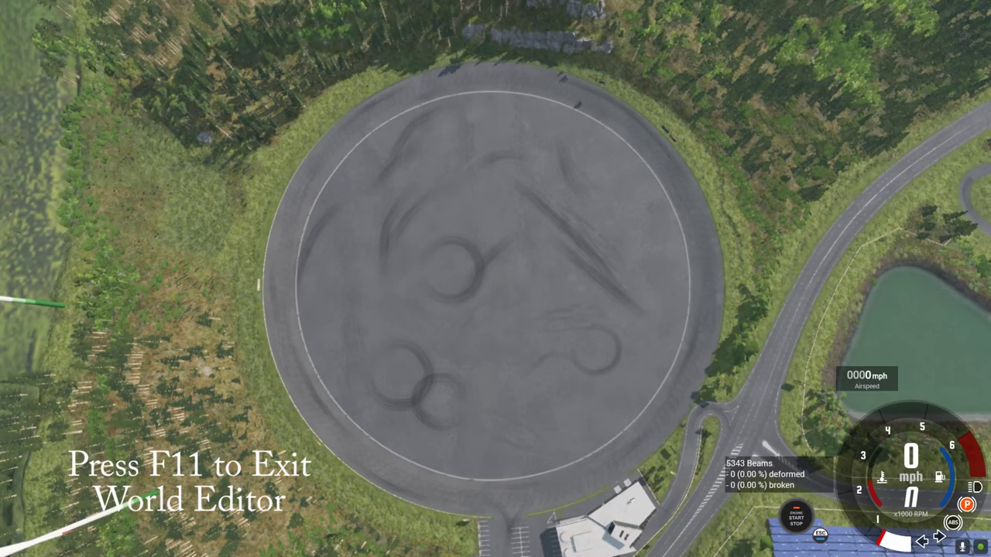
{"action": "right_click_drag", "start_coordinate": [531, 307], "coordinate": [749, 339]}
{"action": "key", "text": "w"}
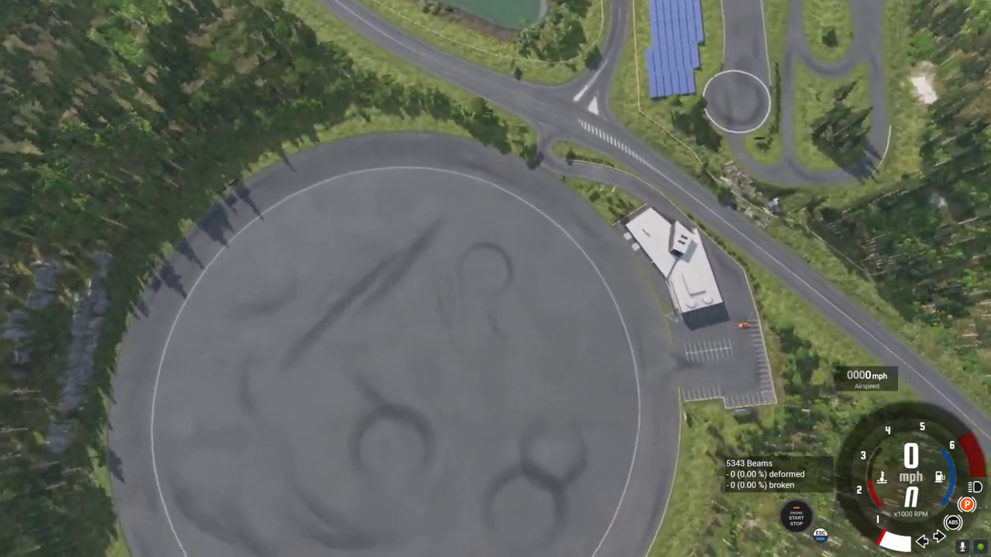
{"action": "key", "text": "w"}
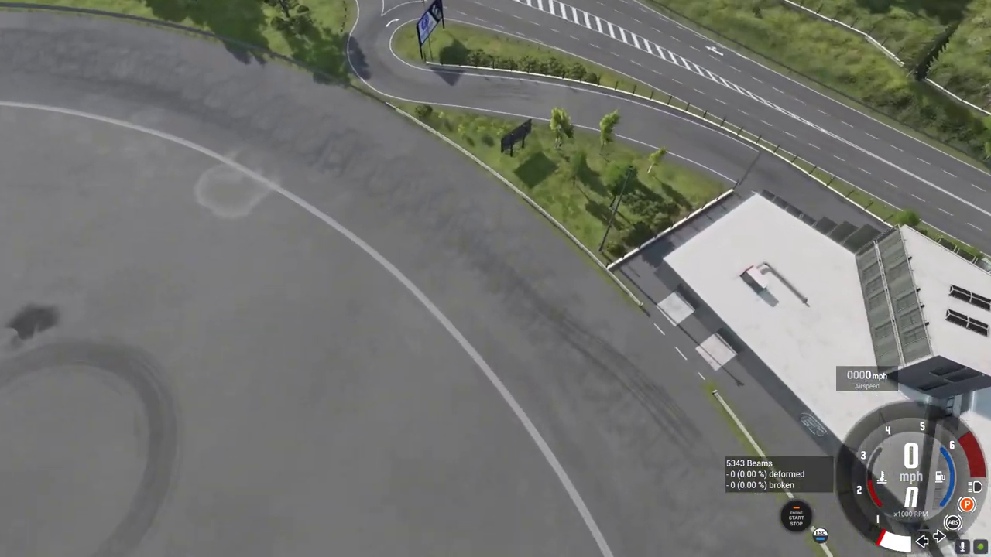
{"action": "key", "text": "w"}
{"action": "right_click_drag", "start_coordinate": [642, 387], "coordinate": [581, 343]}
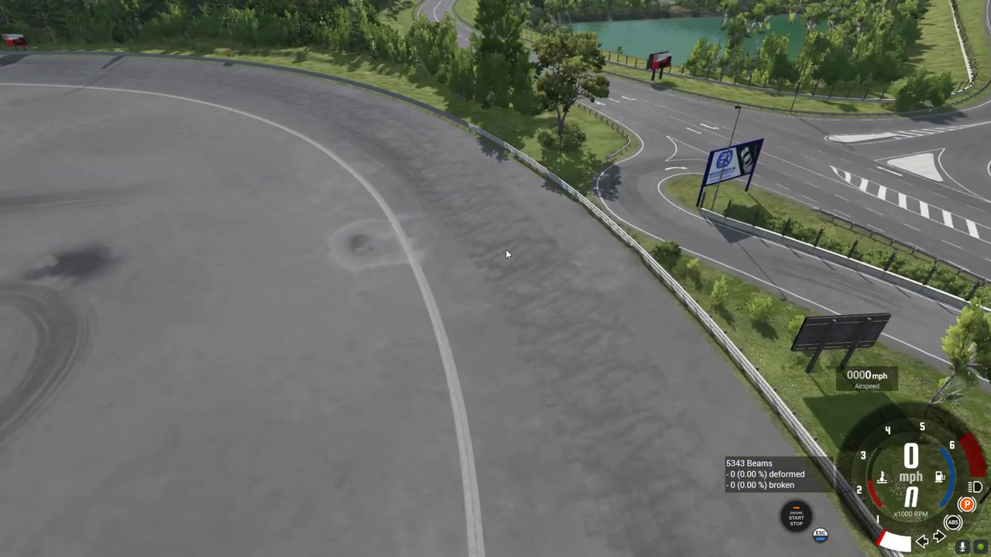
{"action": "right_click_drag", "start_coordinate": [581, 302], "coordinate": [178, 277]}
{"action": "key", "text": "w"}
{"action": "key", "text": "w"}
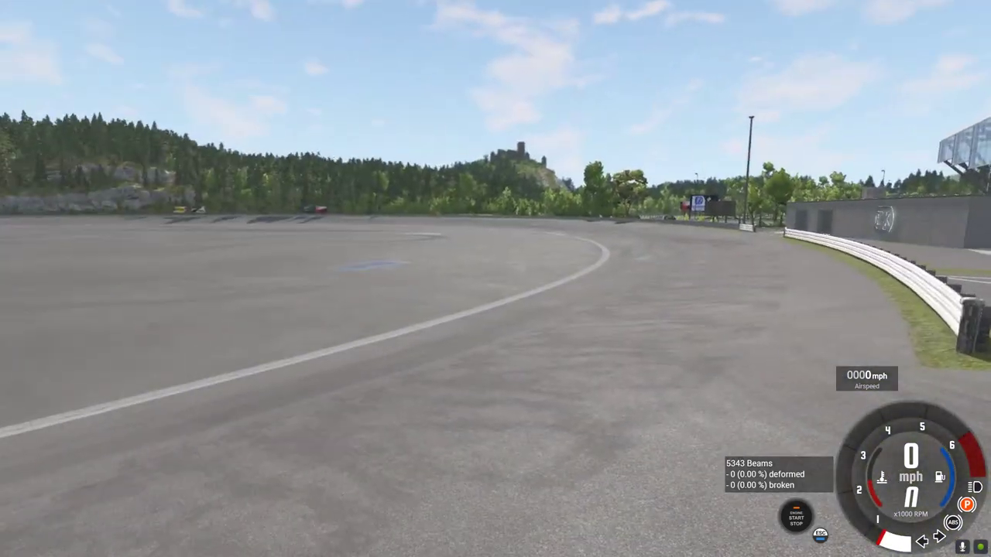
{"action": "right_click_drag", "start_coordinate": [496, 279], "coordinate": [499, 373]}
{"action": "key", "text": "s"}
{"action": "key", "text": "s"}
{"action": "key", "text": "w"}
{"action": "key", "text": "s"}
{"action": "right_click_drag", "start_coordinate": [569, 325], "coordinate": [557, 305]}
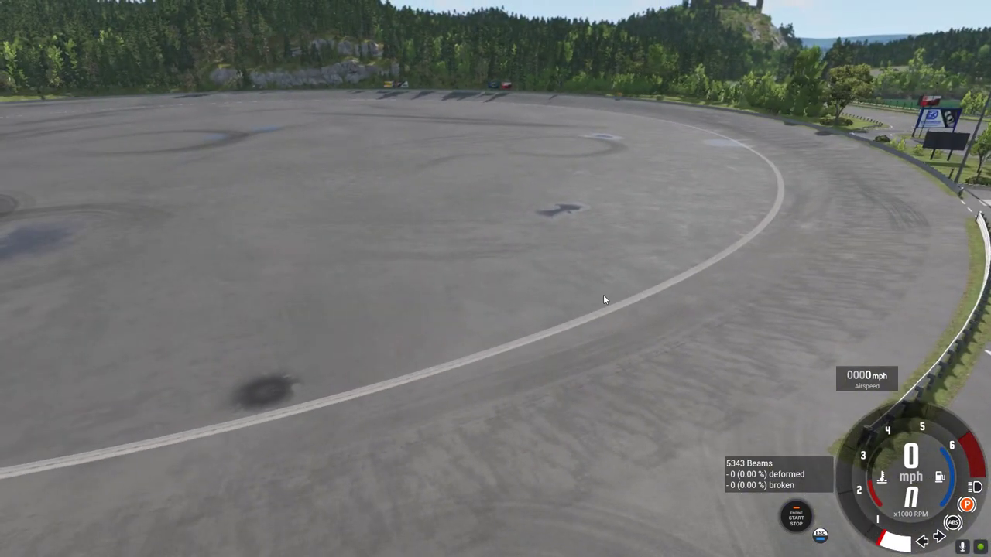
Reopen the World Editor, save the driver_training level with the new road, and exit the editor.
{"action": "key", "text": "F11"}
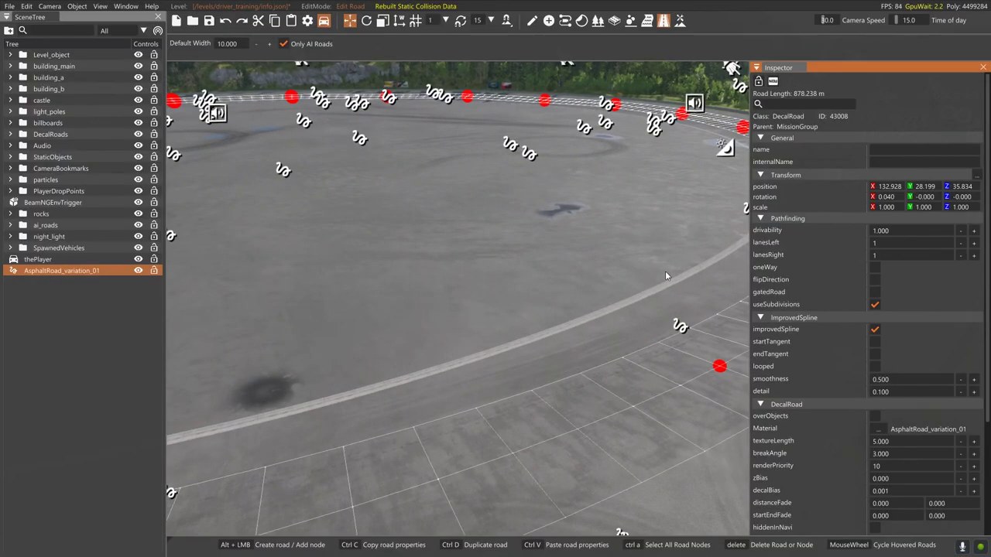
{"action": "left_click", "coordinate": [11, 6]}
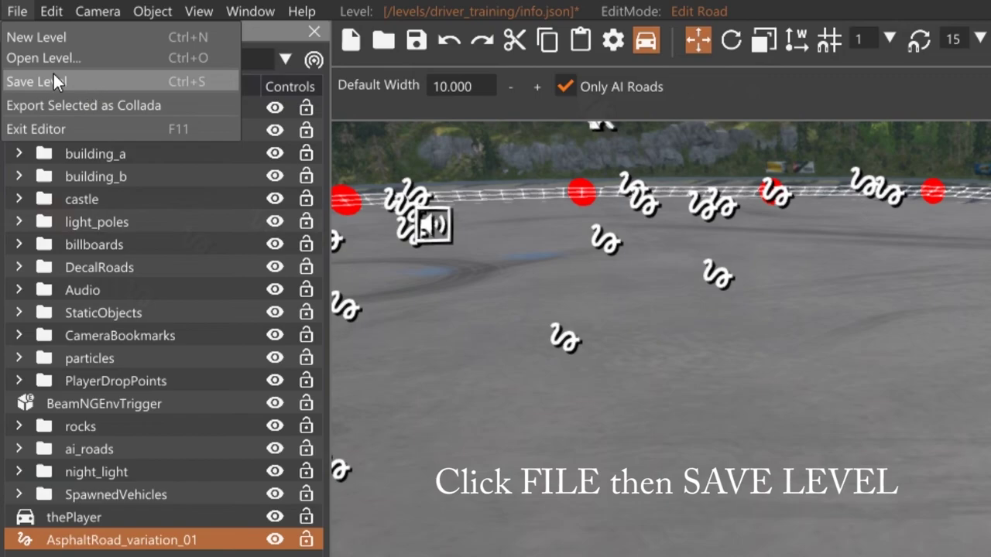
{"action": "left_click", "coordinate": [53, 81]}
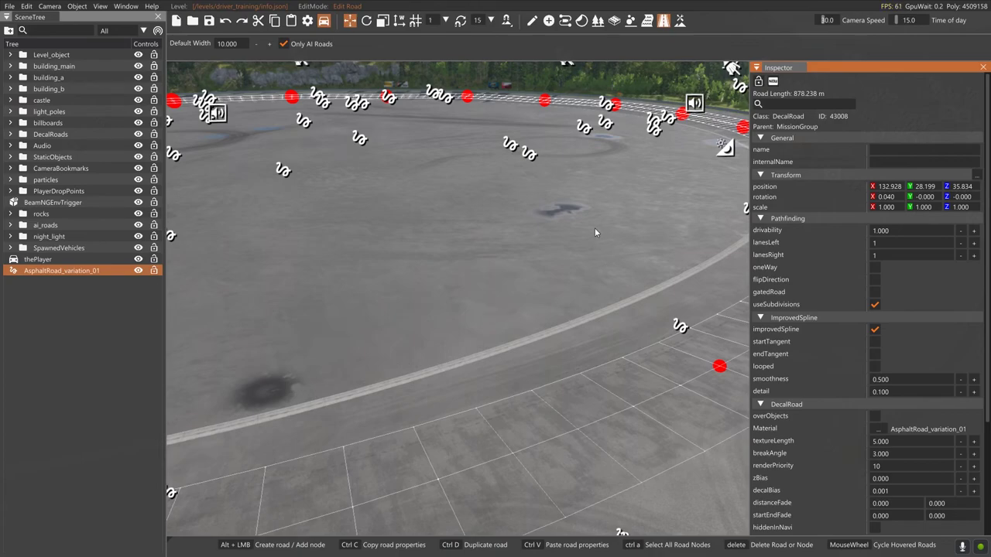
{"action": "key", "text": "F11"}
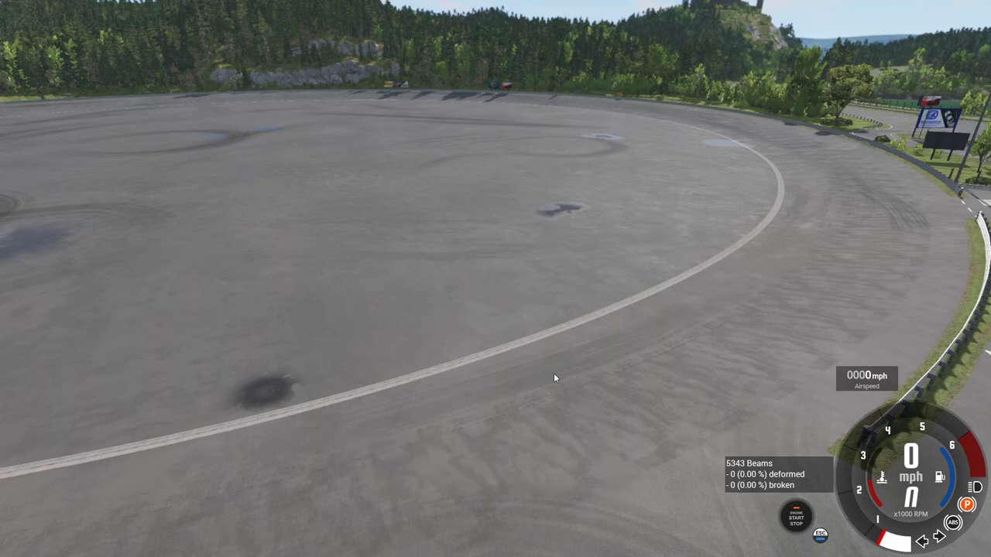
Bring the free camera down to the pad's outer lane and spawn a Civetta Bolide 320 GTR Group 5 there as a new vehicle.
{"action": "right_click_drag", "start_coordinate": [554, 374], "coordinate": [635, 411]}
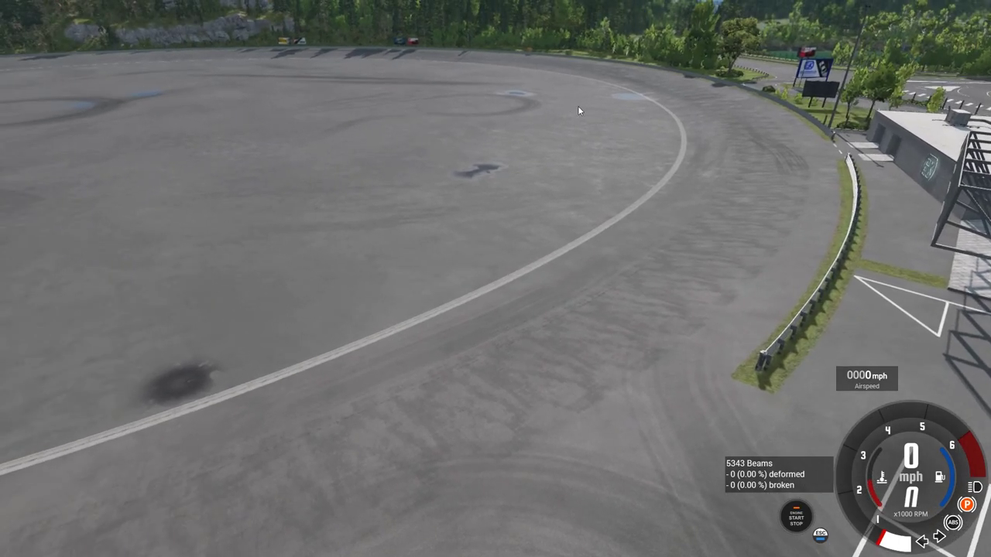
{"action": "right_click_drag", "start_coordinate": [514, 358], "coordinate": [598, 323]}
{"action": "key", "text": "w"}
{"action": "key", "text": "Escape"}
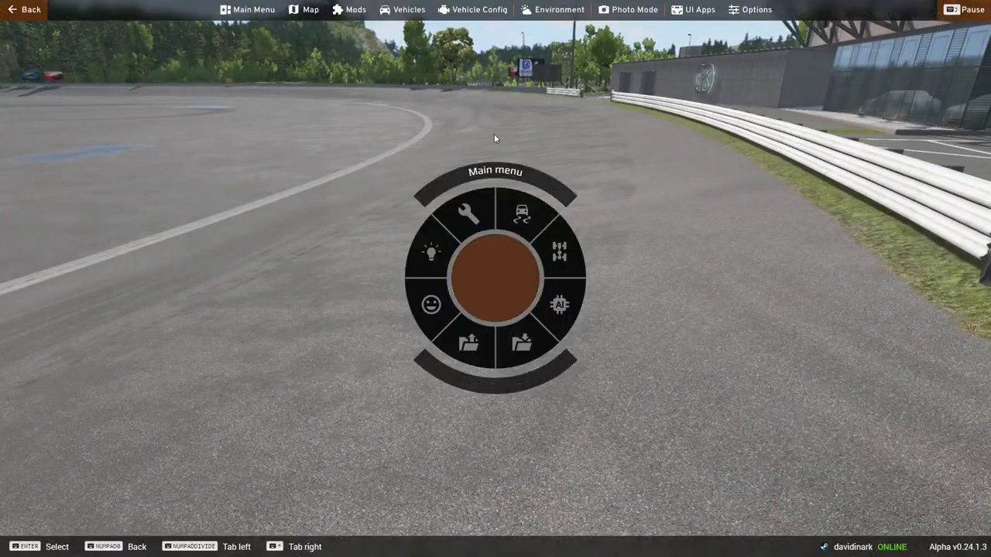
{"action": "left_click", "coordinate": [408, 17]}
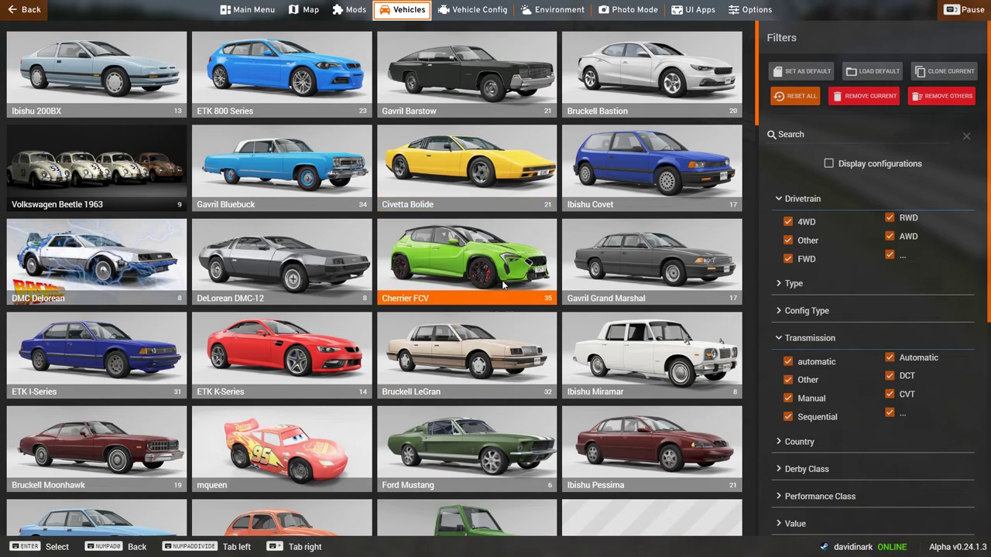
{"action": "left_click", "coordinate": [490, 184]}
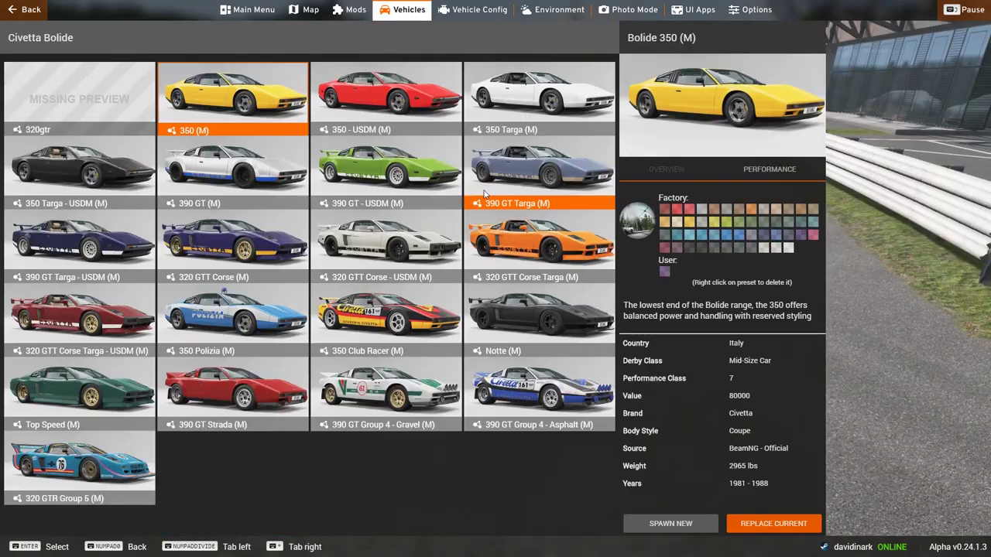
{"action": "left_click", "coordinate": [108, 467]}
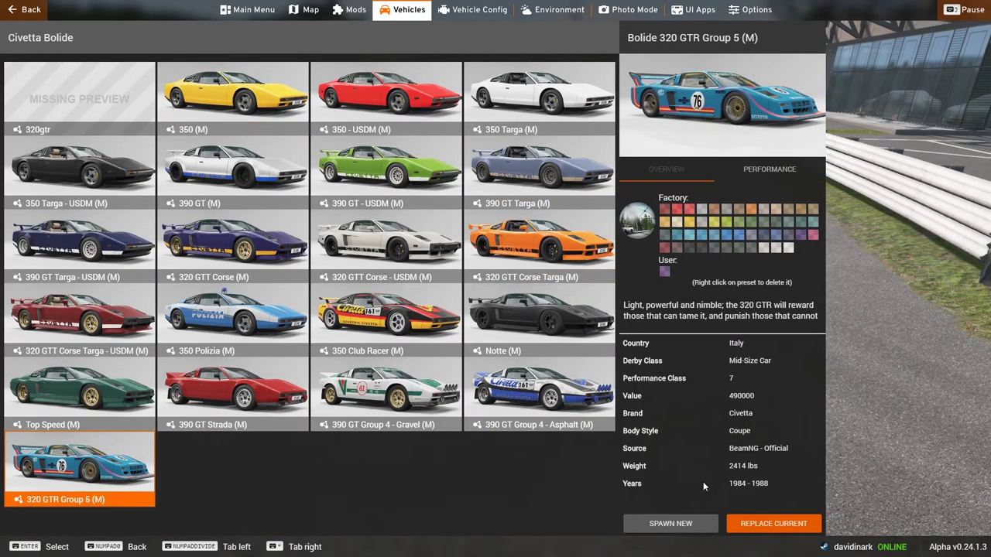
{"action": "left_click", "coordinate": [665, 524]}
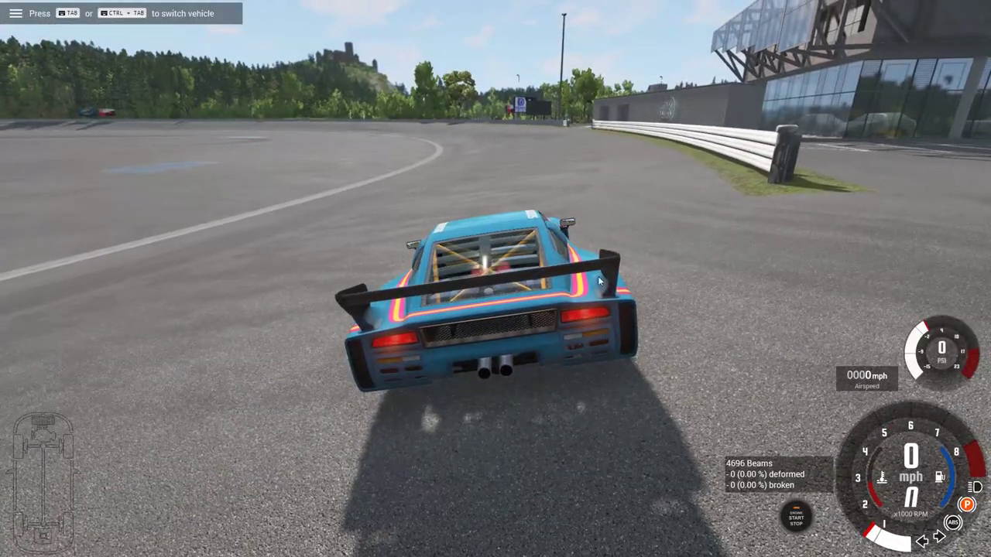
Switch to the orange car and drive it from the parking lot onto the pad, stopping beside the blue Bolide.
{"action": "mouse_move", "coordinate": [711, 305]}
{"action": "right_mouse_down"}
{"action": "mouse_move", "coordinate": [495, 311]}
{"action": "mouse_move", "coordinate": [711, 312]}
{"action": "right_mouse_up"}
{"action": "key", "text": "Tab"}
{"action": "key", "text": "Up"}
{"action": "key", "text": "Left"}
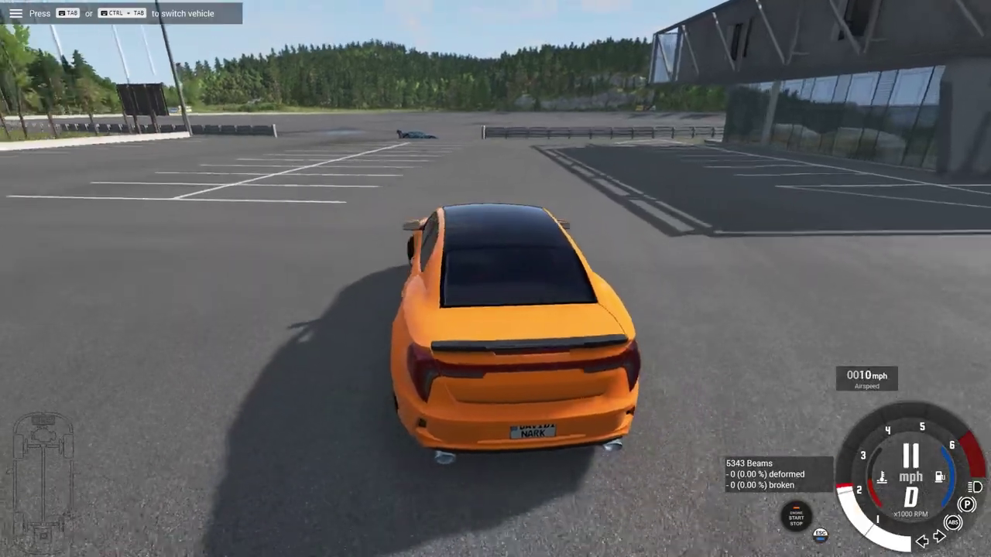
{"action": "key", "text": "Down"}
{"action": "key", "text": "Right"}
{"action": "key", "text": "Down"}
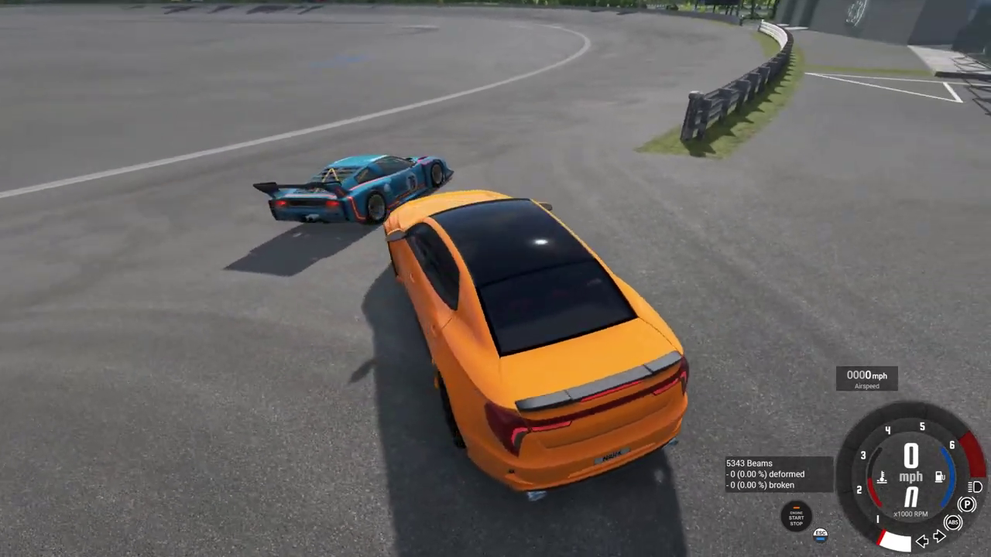
Start random AI driving for the orange car to test the new road around the pad.
{"action": "key", "text": "e"}
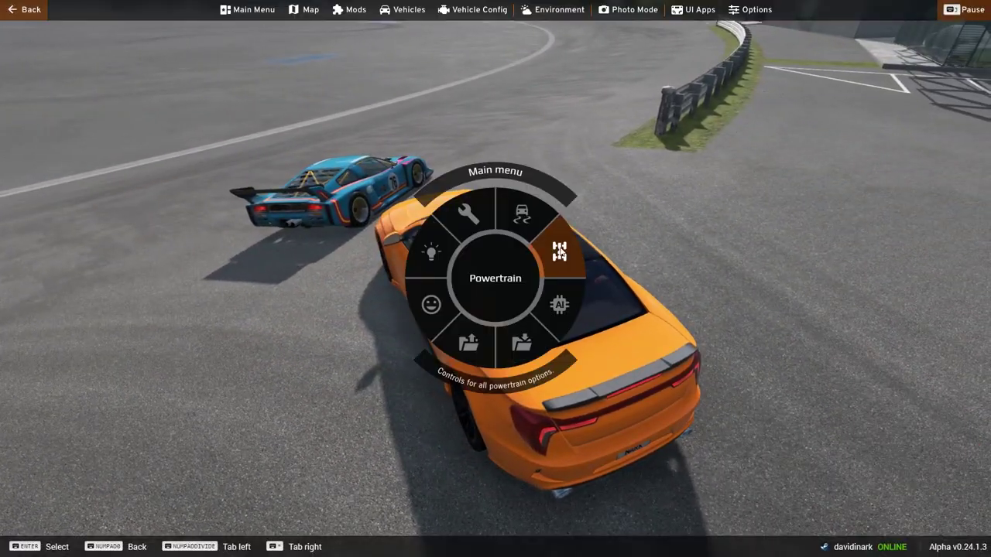
{"action": "left_click", "coordinate": [560, 311]}
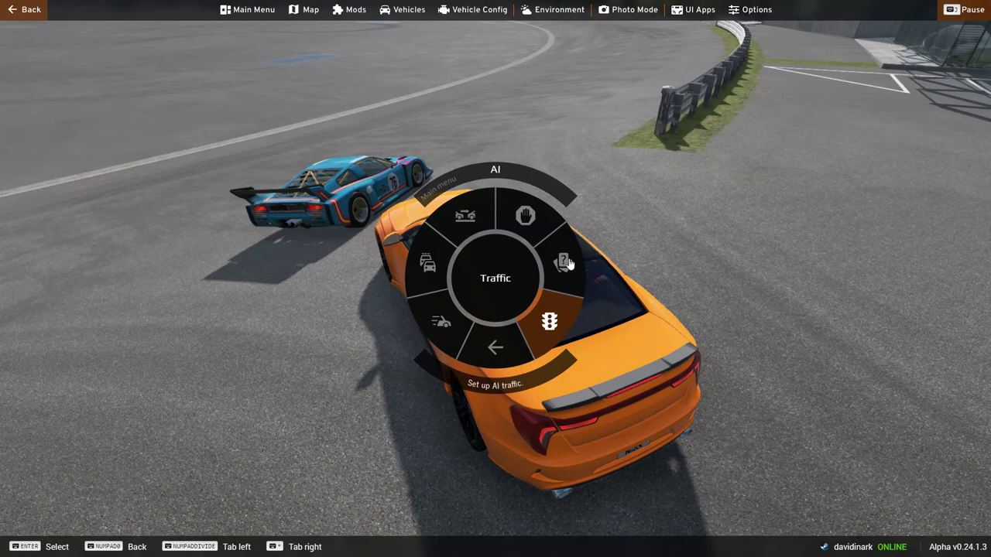
{"action": "left_click", "coordinate": [563, 263]}
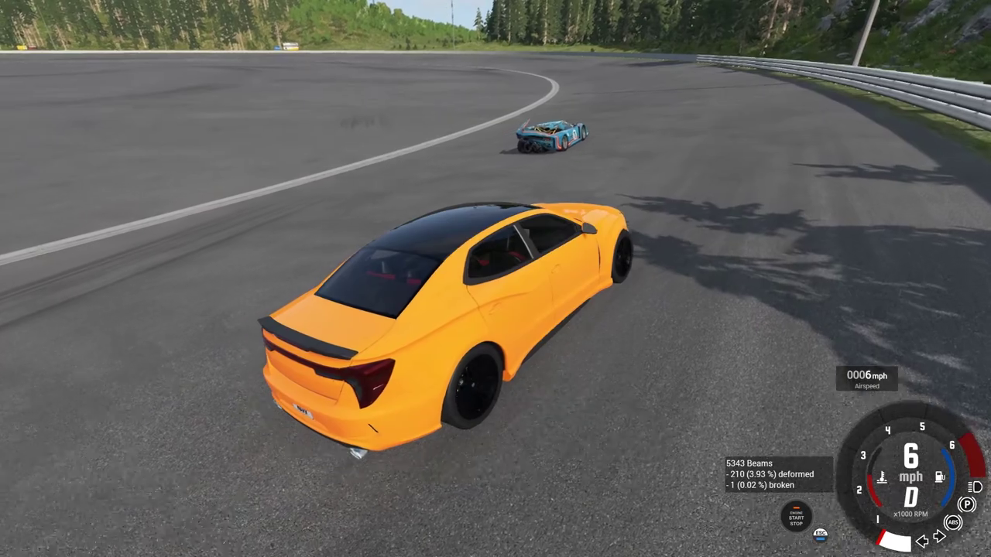
Restore the orange car and the Bolide to their home positions and drive the Bolide slightly forward along the outer lane.
{"action": "key", "text": "Home"}
{"action": "key", "text": "Tab"}
{"action": "key", "text": "Home"}
{"action": "key", "text": "Up"}
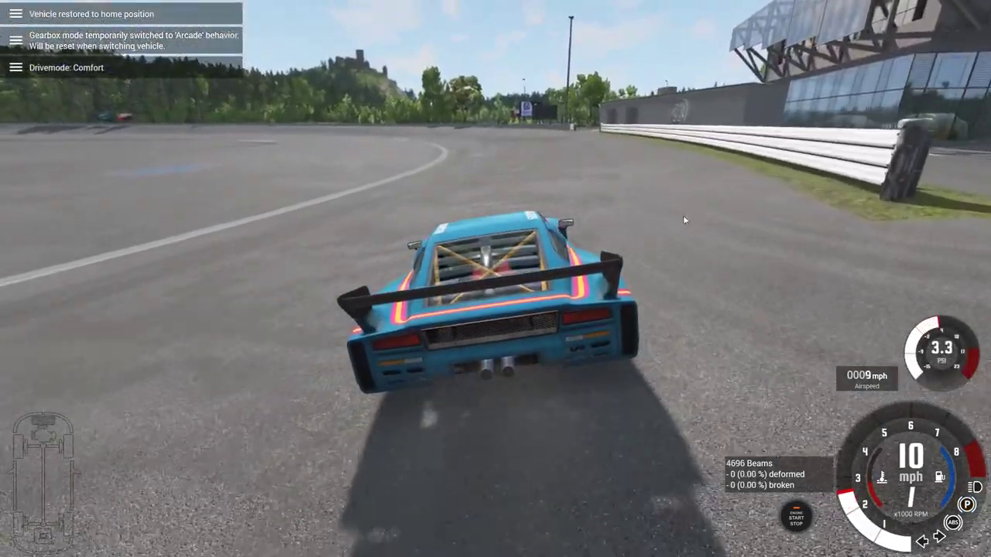
{"action": "key", "text": "Right"}
Open the Bolide's AI options and select random driving.
{"action": "key", "text": "e"}
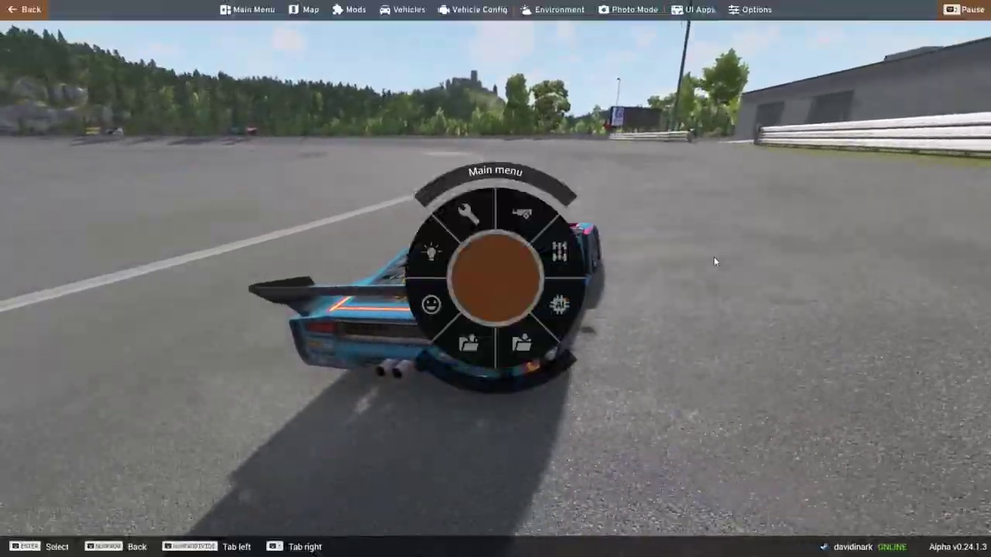
{"action": "left_click", "coordinate": [552, 325]}
{"action": "left_click", "coordinate": [567, 312]}
{"action": "left_click", "coordinate": [565, 263]}
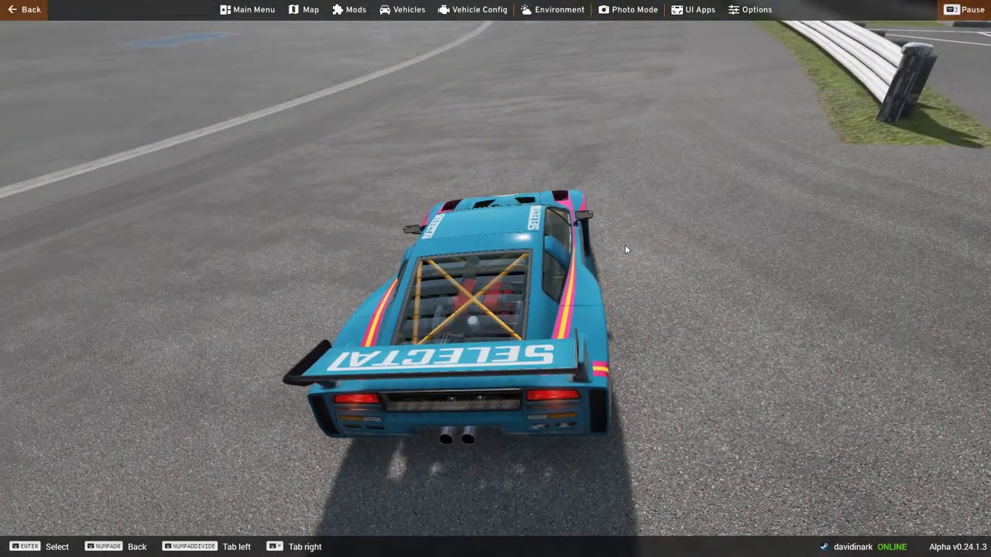
Reopen the World Editor above the pad, select AsphaltRoad_variation_01 and move its end node inward, to about 135.9, 14.1.
{"action": "scroll", "coordinate": [624, 246], "scroll_direction": "down", "scroll_amount": 10}
{"action": "key", "text": "w"}
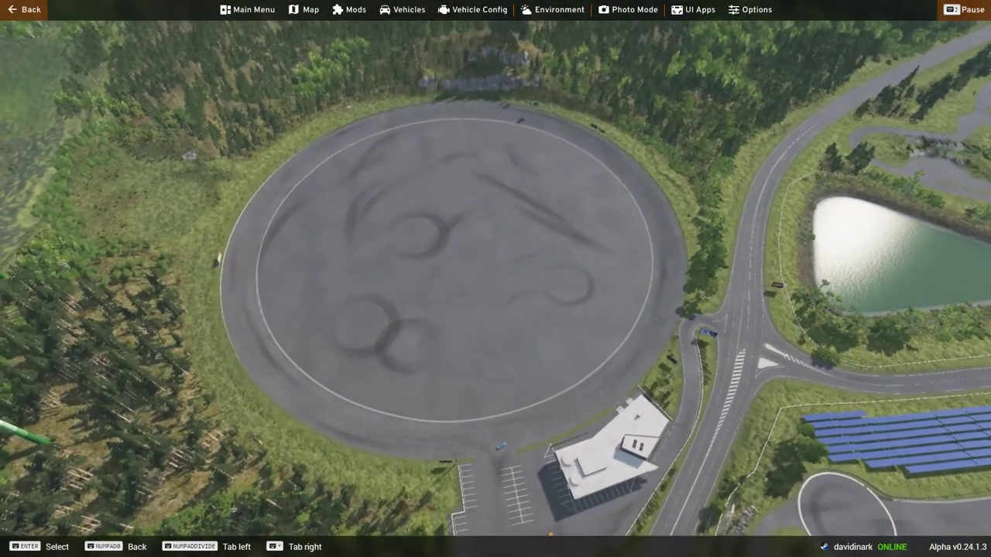
{"action": "key", "text": "F11"}
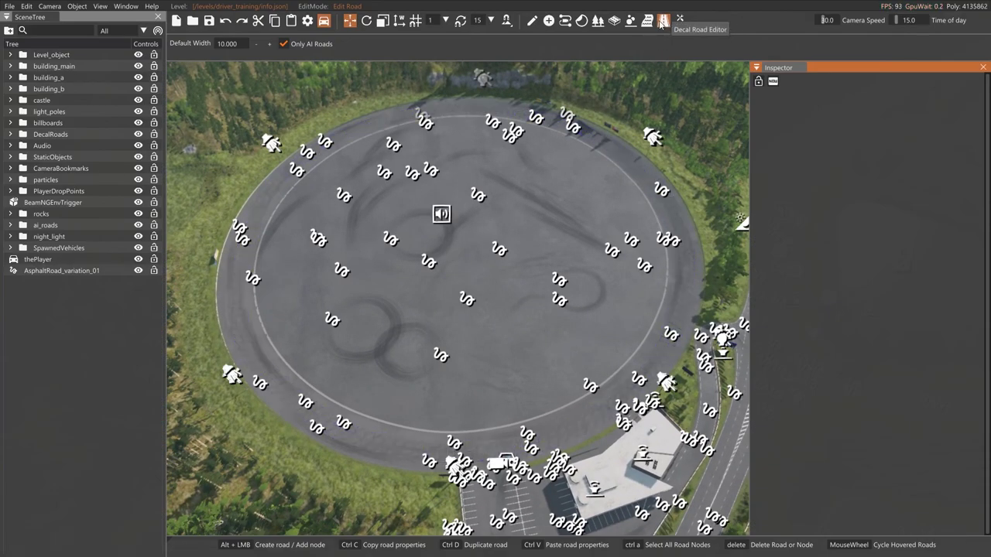
{"action": "left_click", "coordinate": [681, 230]}
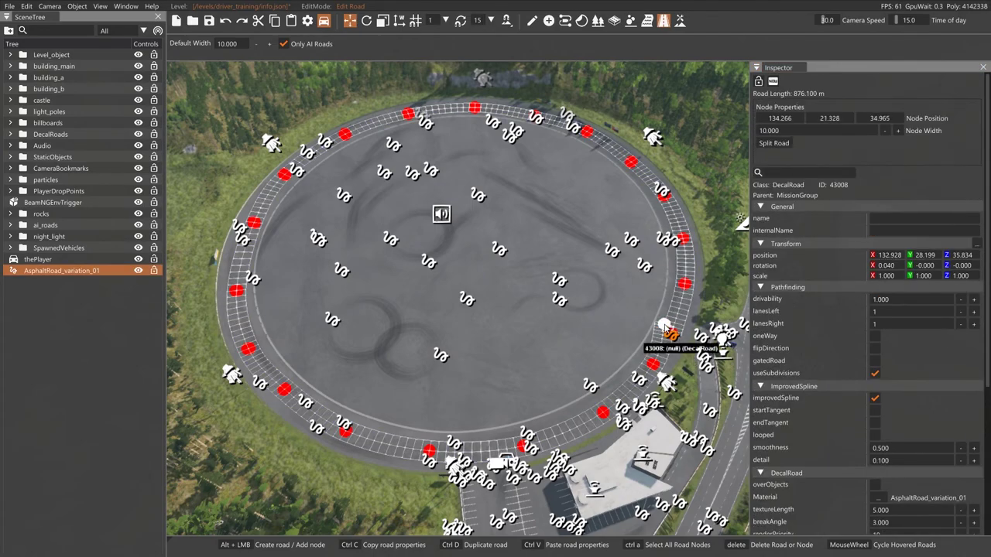
{"action": "left_click_drag", "start_coordinate": [666, 326], "coordinate": [642, 314]}
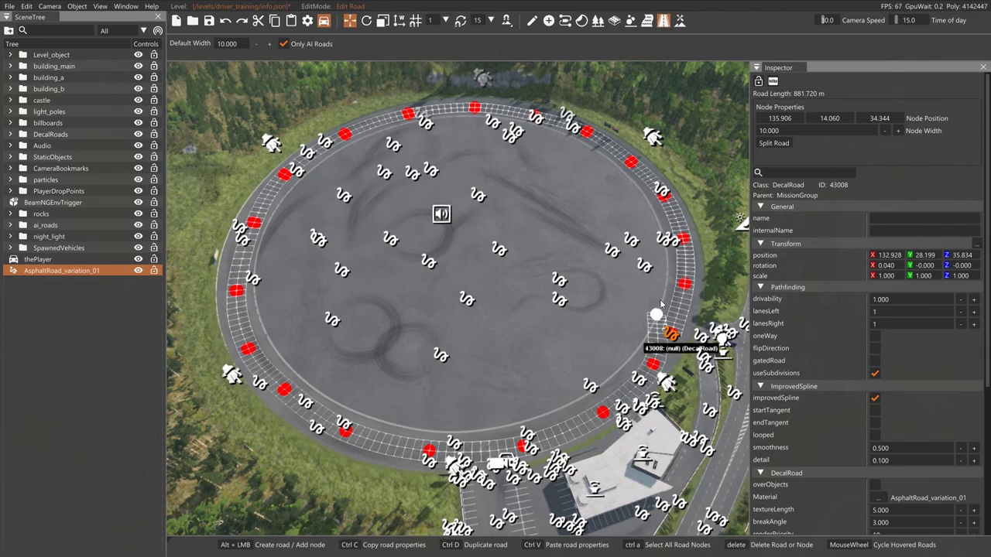
Extend the road from its end node in a counter-clockwise arc inside the pad, across the half facing the forest, to about 1185 m total length.
{"action": "left_click", "coordinate": [658, 279], "text": "alt"}
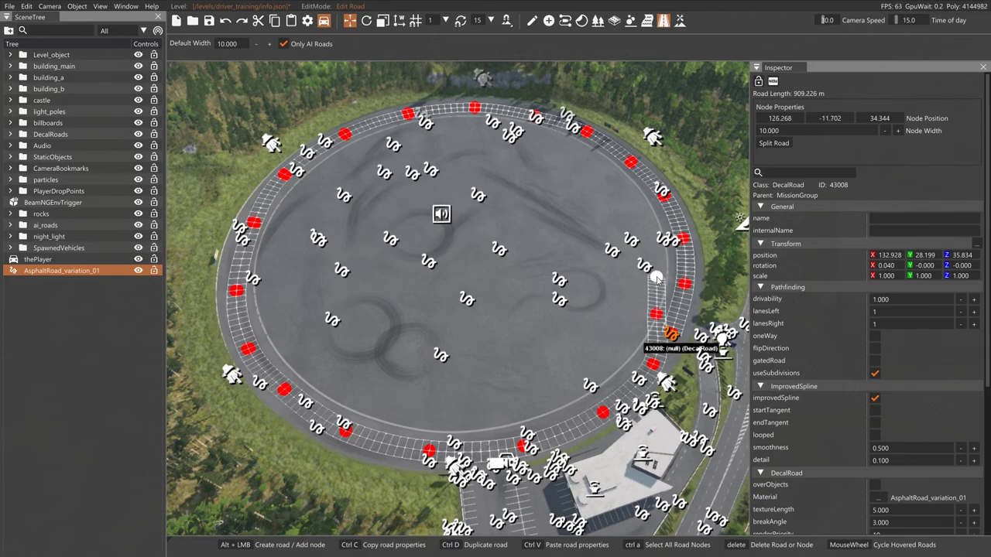
{"action": "left_click_drag", "start_coordinate": [657, 279], "coordinate": [557, 201]}
{"action": "left_click", "coordinate": [556, 201], "text": "alt"}
{"action": "left_click", "coordinate": [456, 182], "text": "alt"}
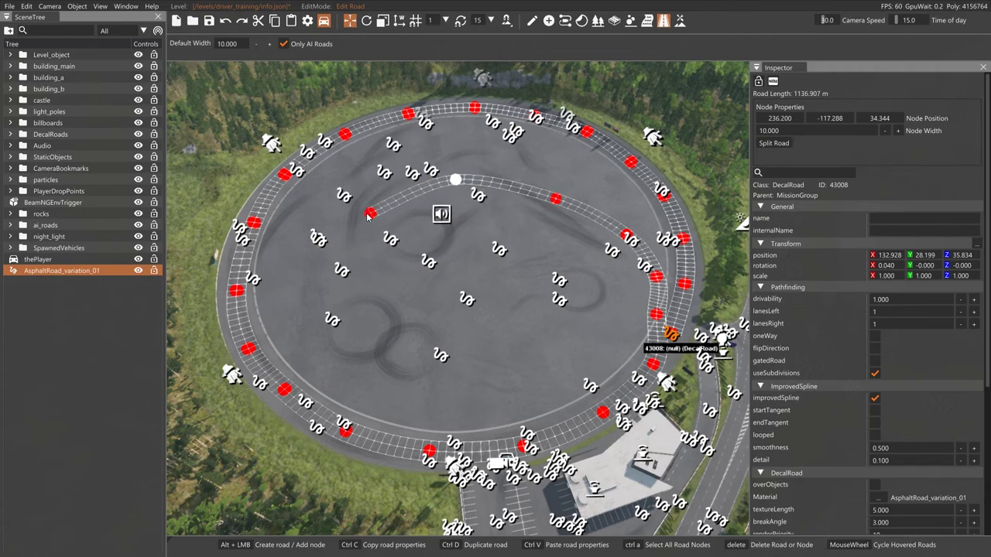
{"action": "left_click", "coordinate": [381, 191], "text": "alt"}
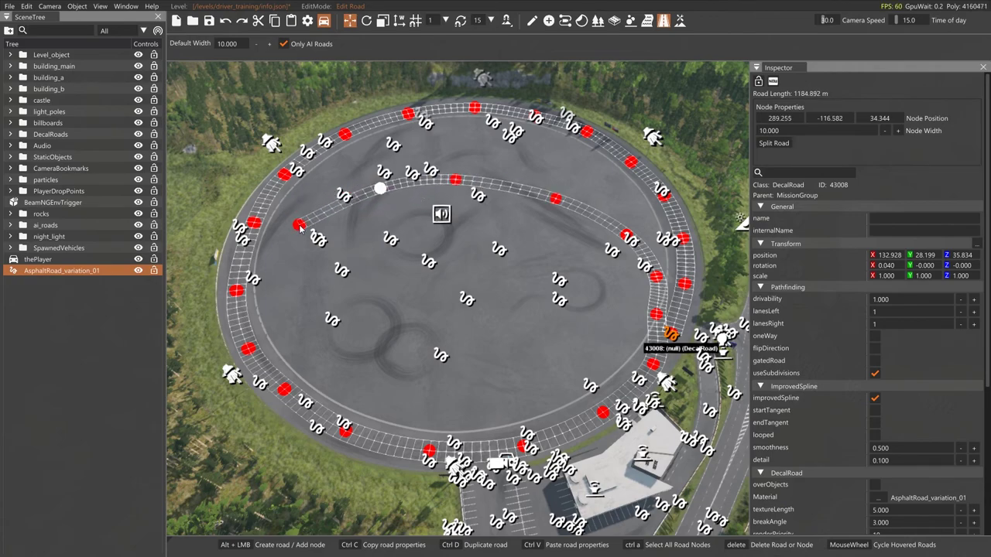
Continue the road around the pad's inner west side, through an S-bend at the centre and back to its start, about 1612 m in total.
{"action": "mouse_move", "coordinate": [299, 226]}
{"action": "left_mouse_down", "text": "alt"}
{"action": "mouse_move", "coordinate": [277, 268]}
{"action": "mouse_move", "coordinate": [284, 313]}
{"action": "mouse_move", "coordinate": [340, 370]}
{"action": "mouse_move", "coordinate": [417, 377]}
{"action": "mouse_move", "coordinate": [447, 328]}
{"action": "mouse_move", "coordinate": [462, 334]}
{"action": "mouse_move", "coordinate": [465, 292]}
{"action": "mouse_move", "coordinate": [444, 288]}
{"action": "mouse_move", "coordinate": [455, 256]}
{"action": "mouse_move", "coordinate": [480, 253]}
{"action": "left_mouse_up", "text": "alt"}
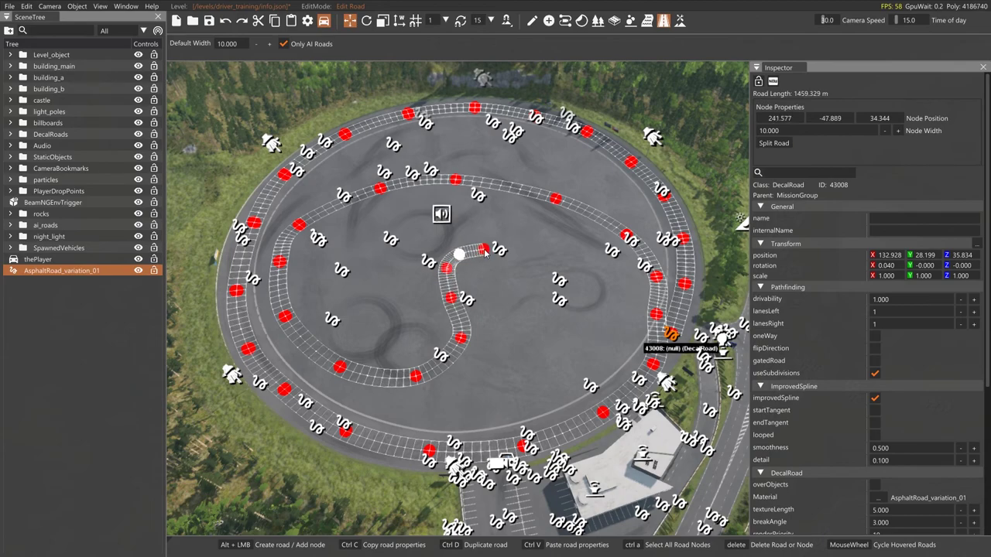
{"action": "left_click", "coordinate": [501, 265], "text": "alt"}
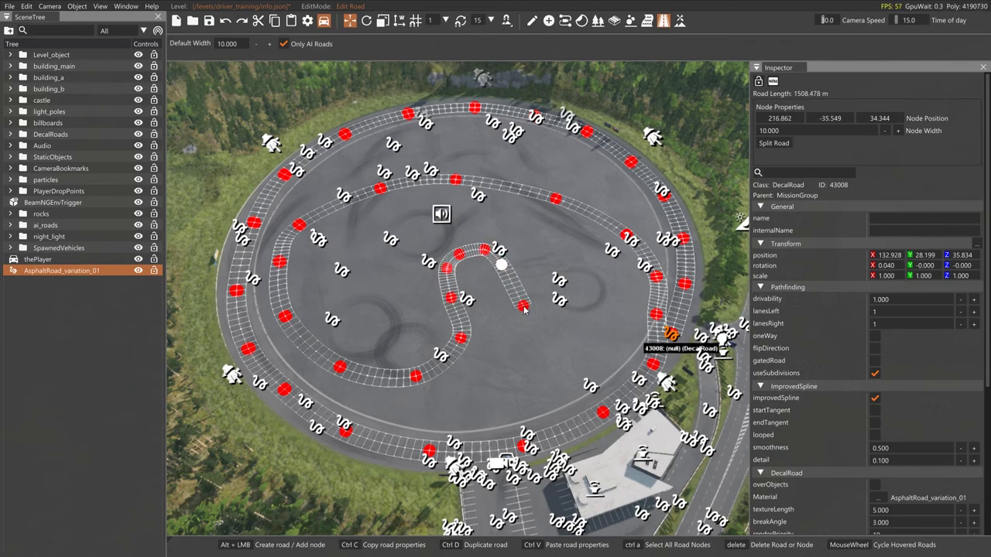
{"action": "left_click", "coordinate": [524, 306], "text": "alt"}
{"action": "mouse_move", "coordinate": [613, 338]}
{"action": "left_mouse_down", "text": "alt"}
{"action": "mouse_move", "coordinate": [656, 332]}
{"action": "mouse_move", "coordinate": [685, 312]}
{"action": "left_mouse_up", "text": "alt"}
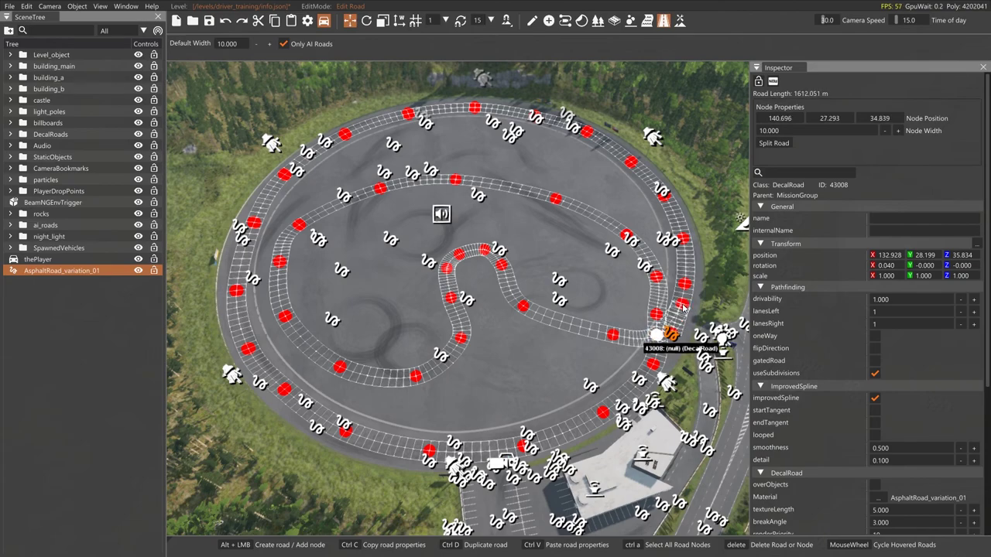
{"action": "left_click", "coordinate": [679, 318]}
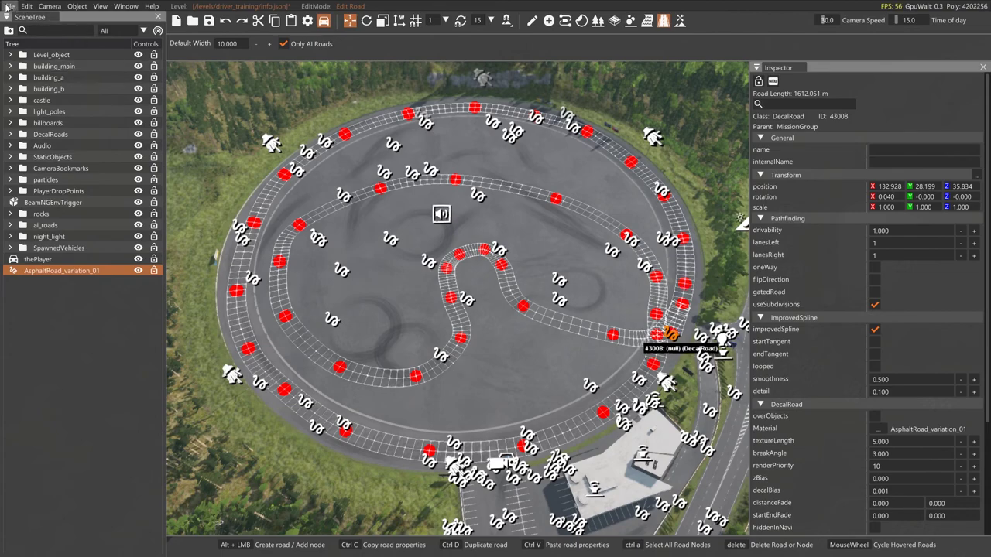
Save the level with the extended road, exit the World Editor and view the whole pad from above.
{"action": "left_click", "coordinate": [9, 7]}
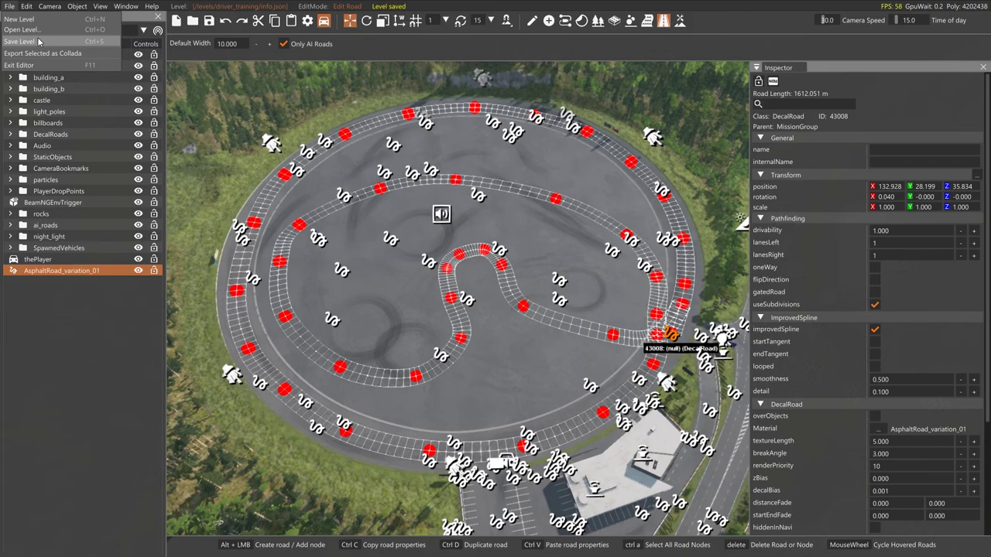
{"action": "left_click", "coordinate": [38, 41]}
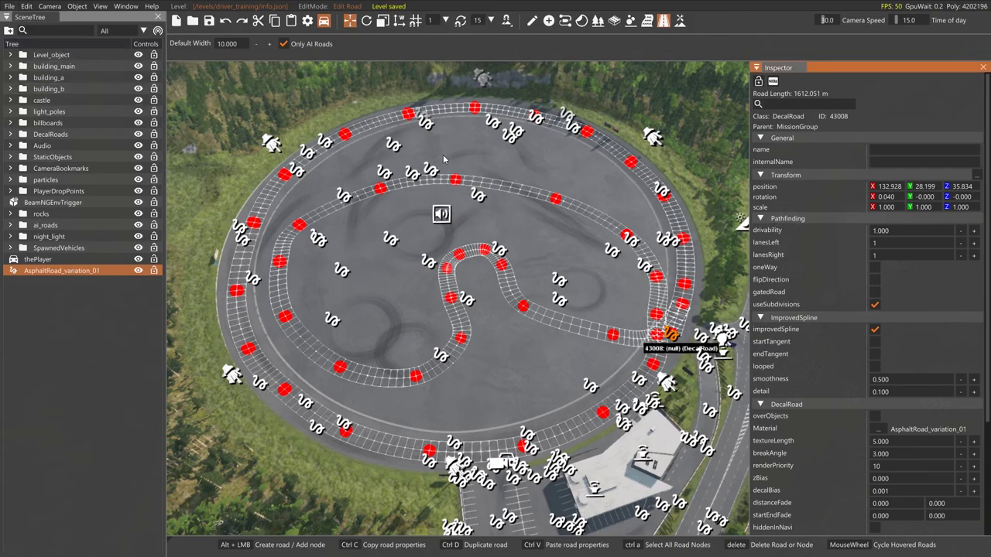
{"action": "key", "text": "F11"}
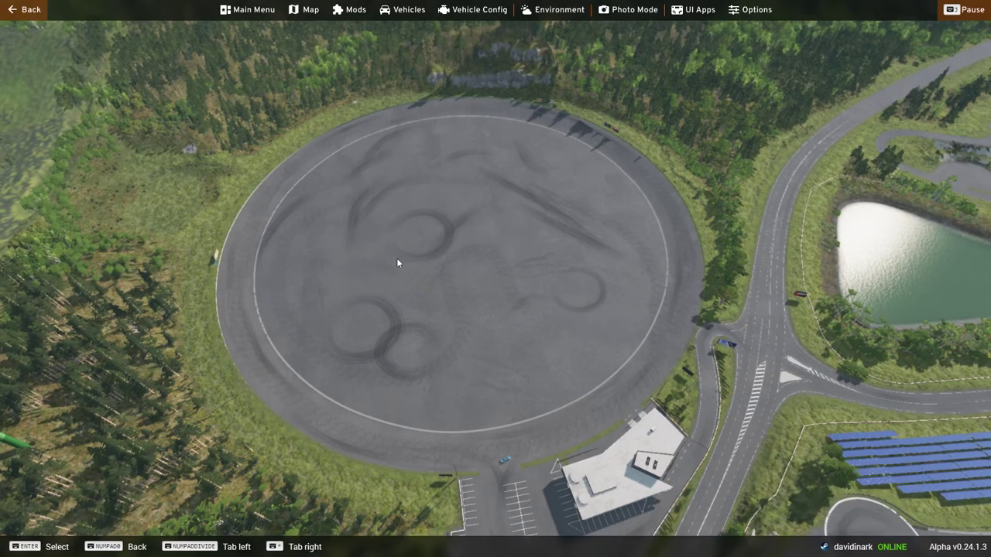
{"action": "right_click_drag", "start_coordinate": [398, 261], "coordinate": [368, 247]}
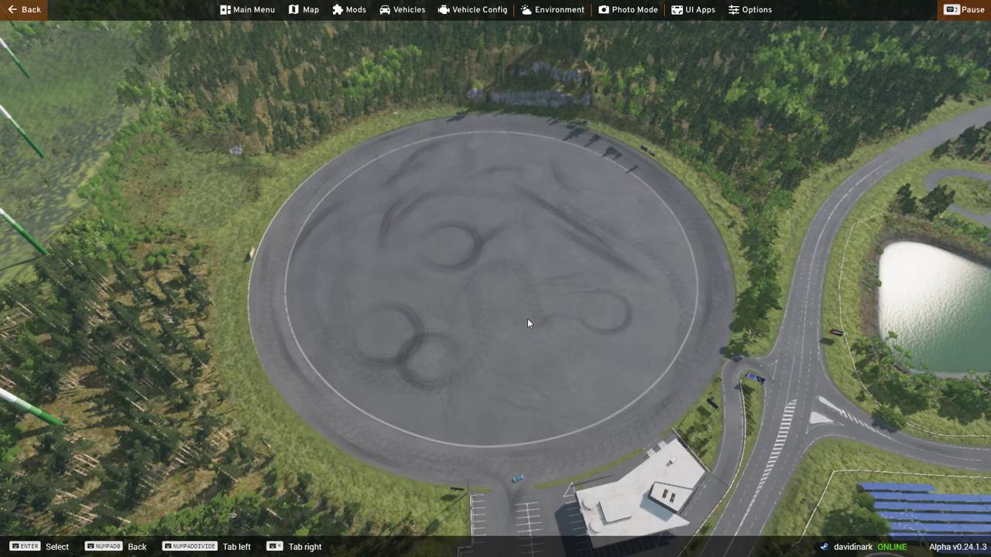
Return from the free camera to the orange car and set the other car's AI to random driving.
{"action": "key", "text": "e"}
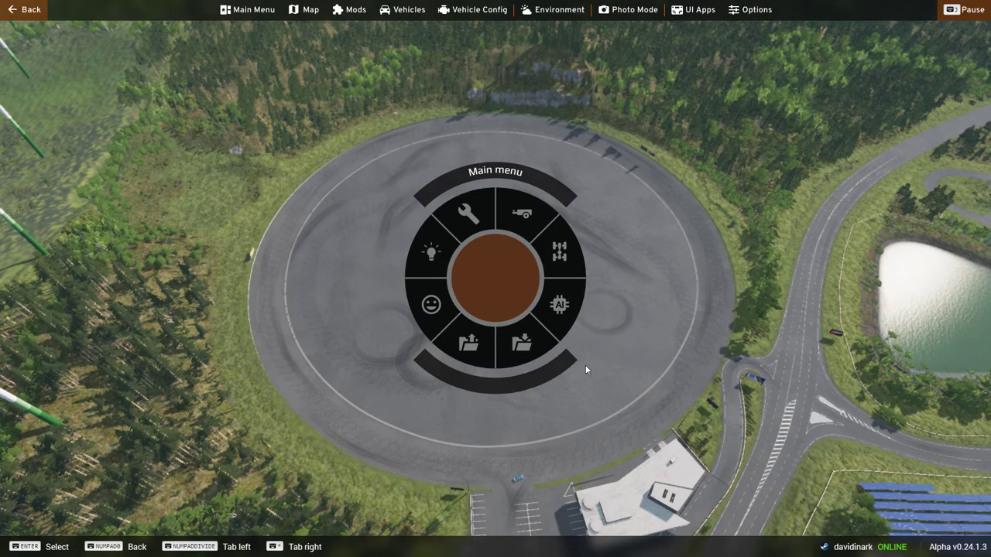
{"action": "key", "text": "shift+c"}
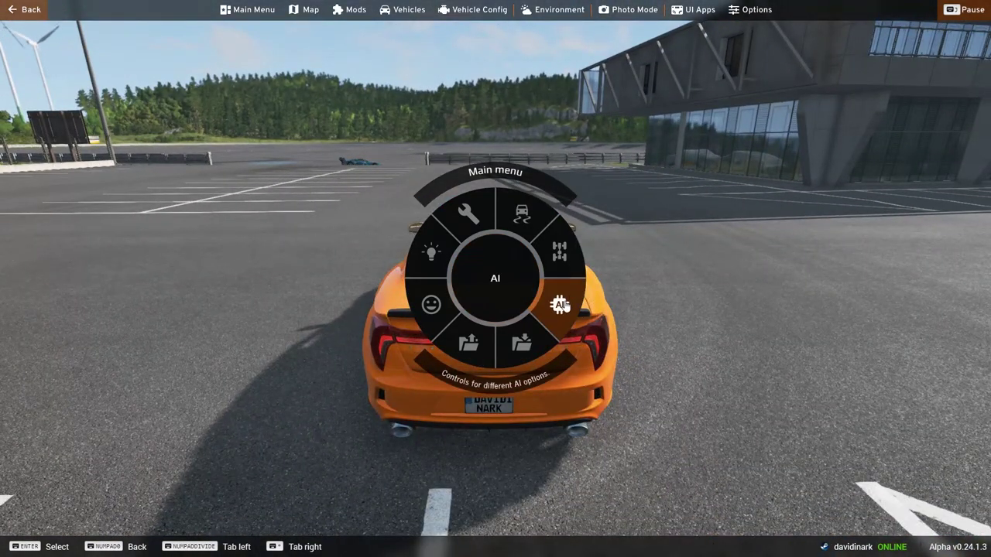
{"action": "left_click", "coordinate": [565, 306]}
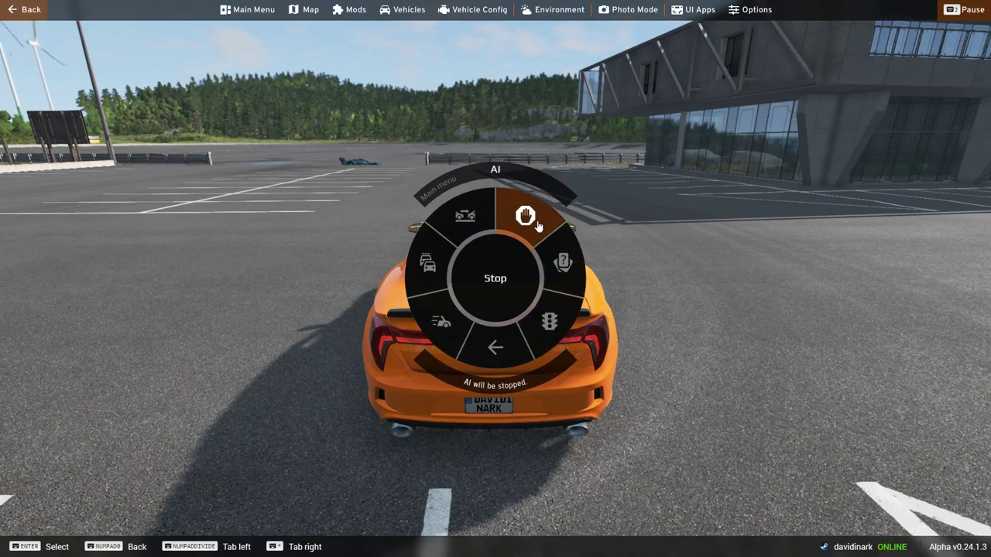
{"action": "left_click", "coordinate": [562, 264]}
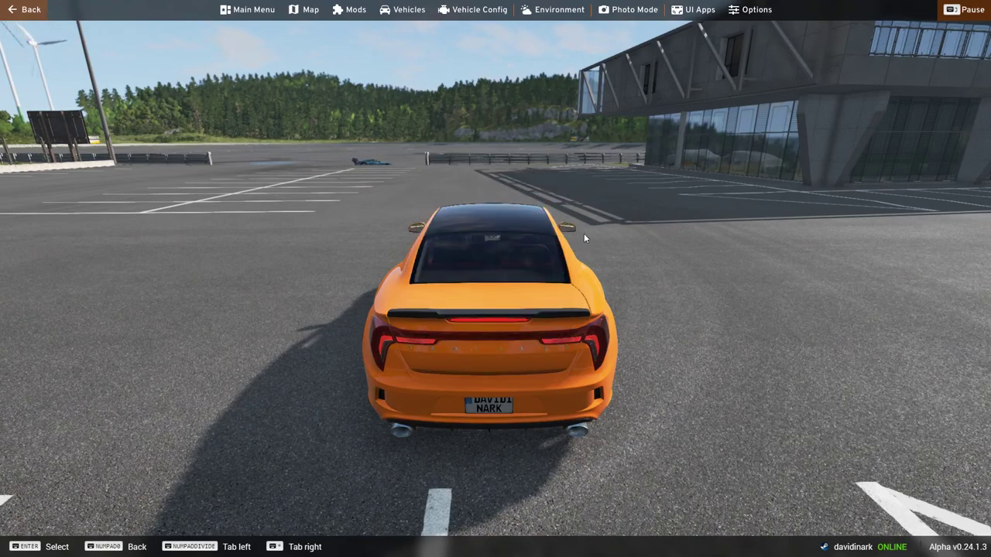
Follow the blue AI-driven car around the pad from above to check whether it takes the new road.
{"action": "key", "text": "shift+c"}
{"action": "right_click_drag", "start_coordinate": [599, 235], "coordinate": [580, 219]}
{"action": "key", "text": "w"}
{"action": "key", "text": "w"}
{"action": "key", "text": "s"}
{"action": "key", "text": "w"}
{"action": "key", "text": "s"}
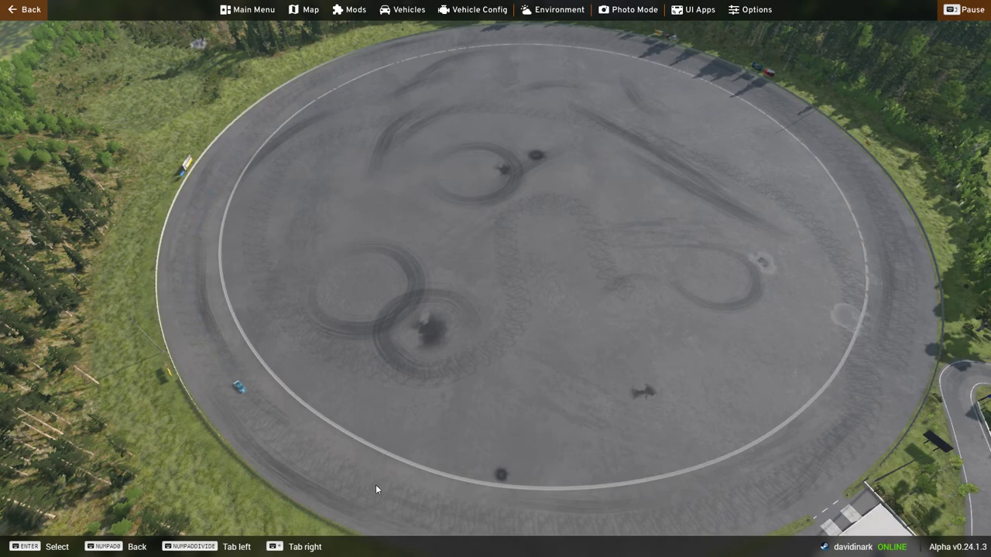
{"action": "right_click_drag", "start_coordinate": [376, 487], "coordinate": [594, 525]}
{"action": "right_click_drag", "start_coordinate": [666, 418], "coordinate": [640, 385]}
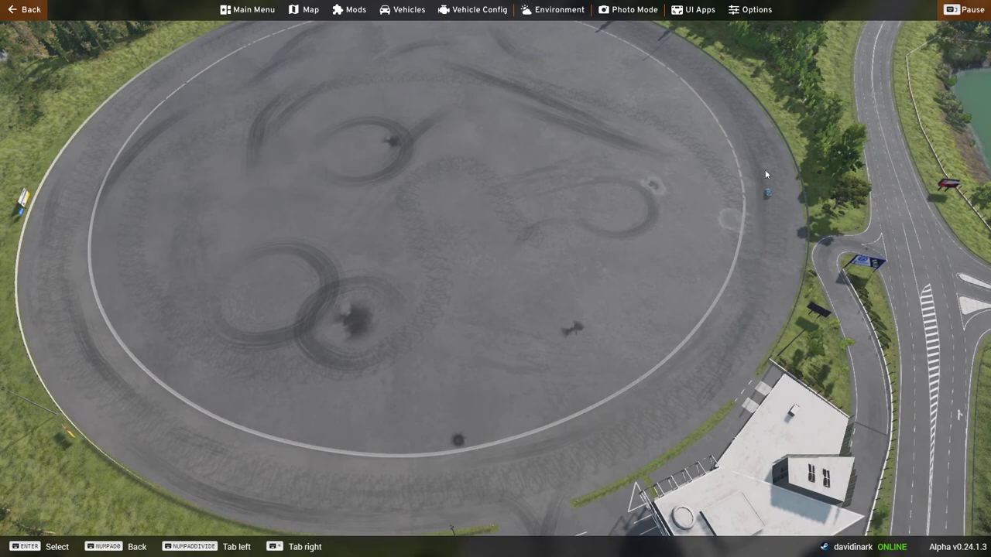
{"action": "right_click_drag", "start_coordinate": [762, 169], "coordinate": [760, 138]}
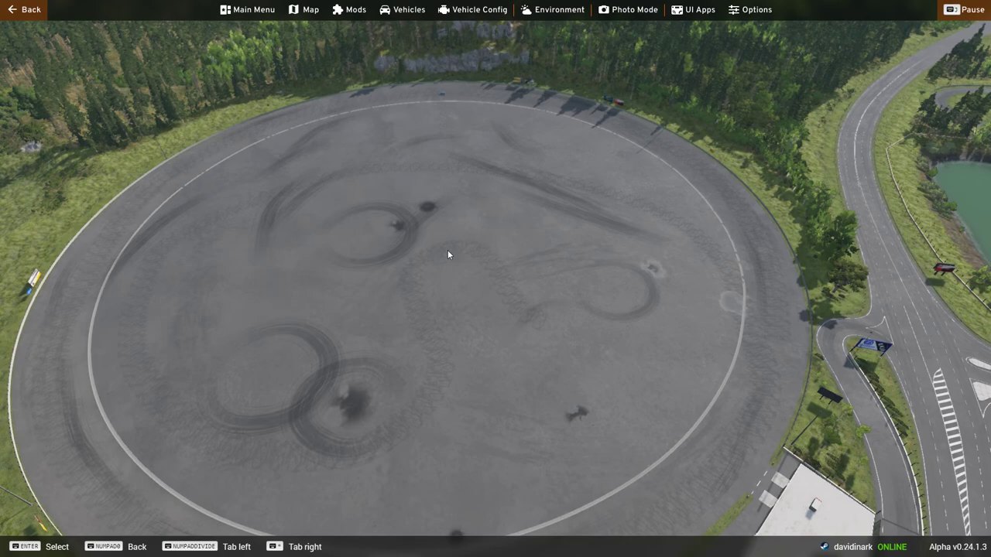
Stop the AI driving and return the view to the orange car.
{"action": "key", "text": "Escape"}
{"action": "key", "text": "Escape"}
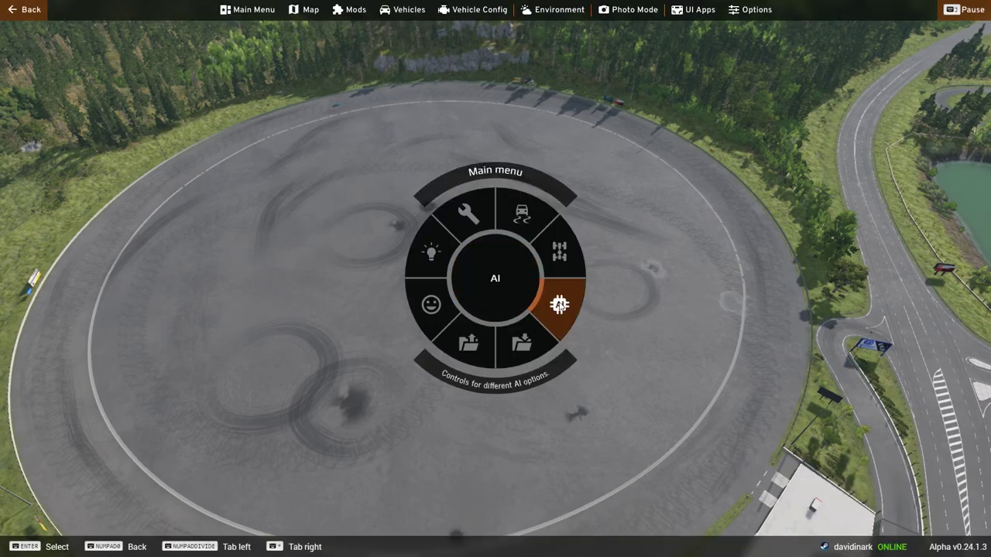
{"action": "left_click", "coordinate": [557, 311]}
{"action": "left_click", "coordinate": [526, 221]}
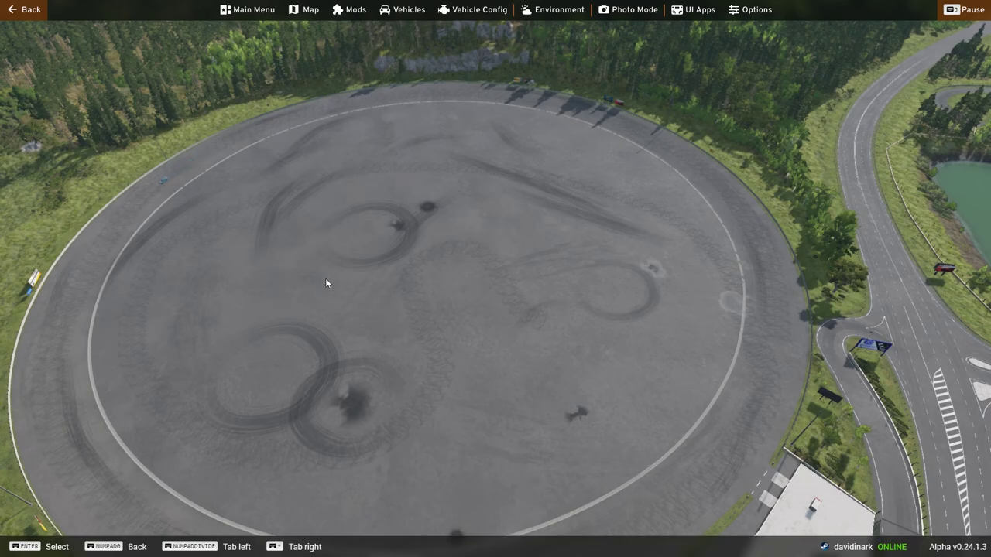
{"action": "key", "text": "shift+c"}
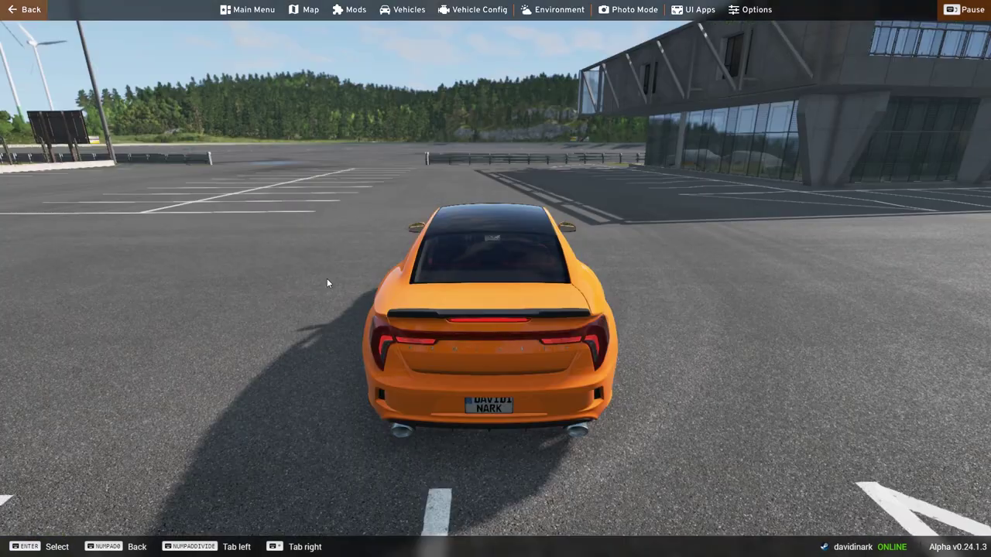
Switch to the blue race car, relocate it to the free camera's position inside the pad and drive it forward.
{"action": "key", "text": "Tab"}
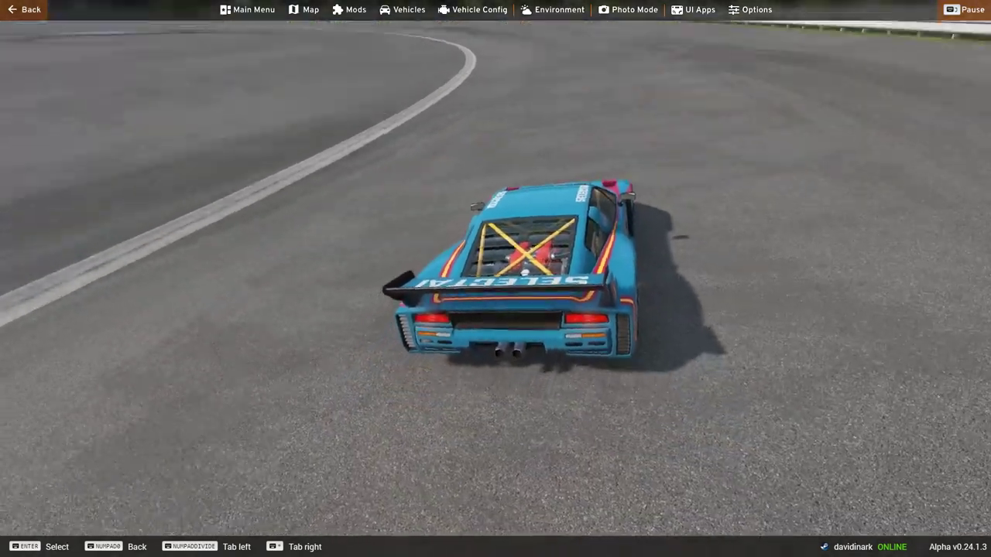
{"action": "key", "text": "shift+c"}
{"action": "right_click_drag", "start_coordinate": [366, 305], "coordinate": [307, 338]}
{"action": "key", "text": "w"}
{"action": "key", "text": "F7"}
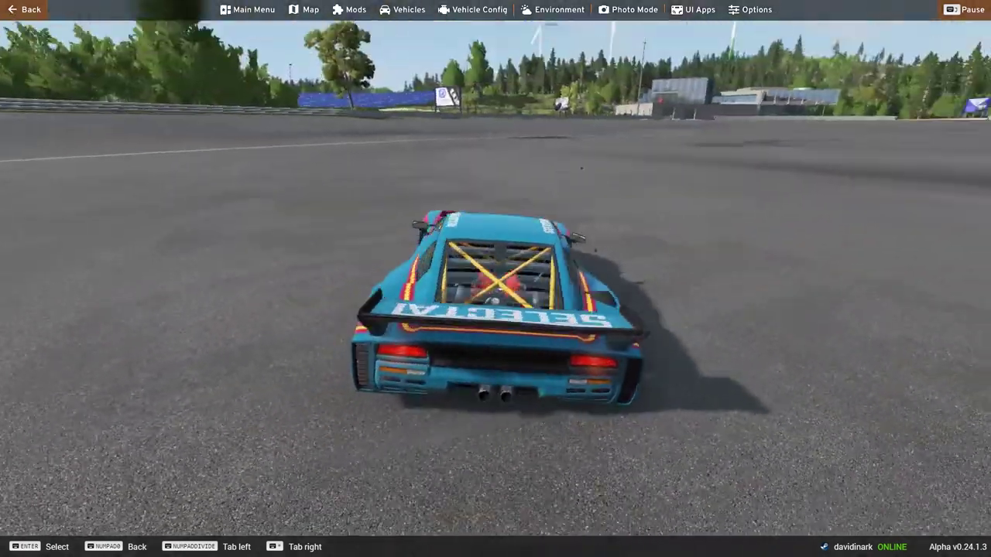
{"action": "right_click_drag", "start_coordinate": [496, 279], "coordinate": [607, 269]}
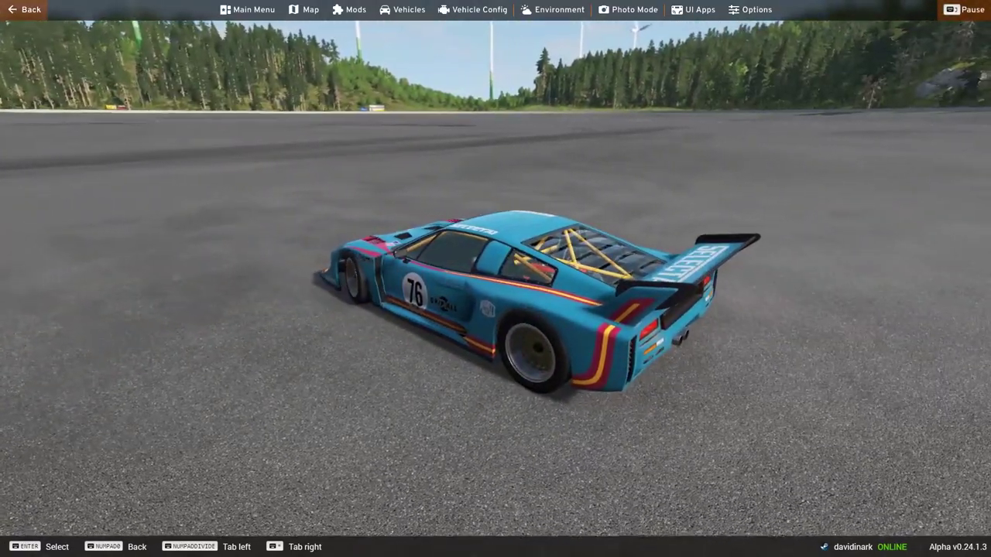
{"action": "key", "text": "Up"}
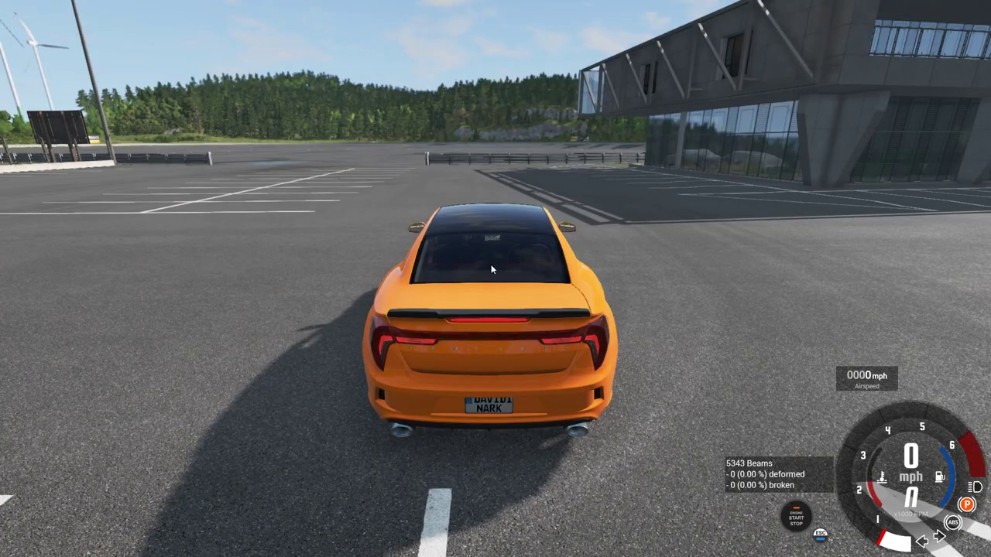
From the orange car, restart random AI driving for the relocated blue race car.
{"action": "key", "text": "e"}
{"action": "left_click", "coordinate": [556, 309]}
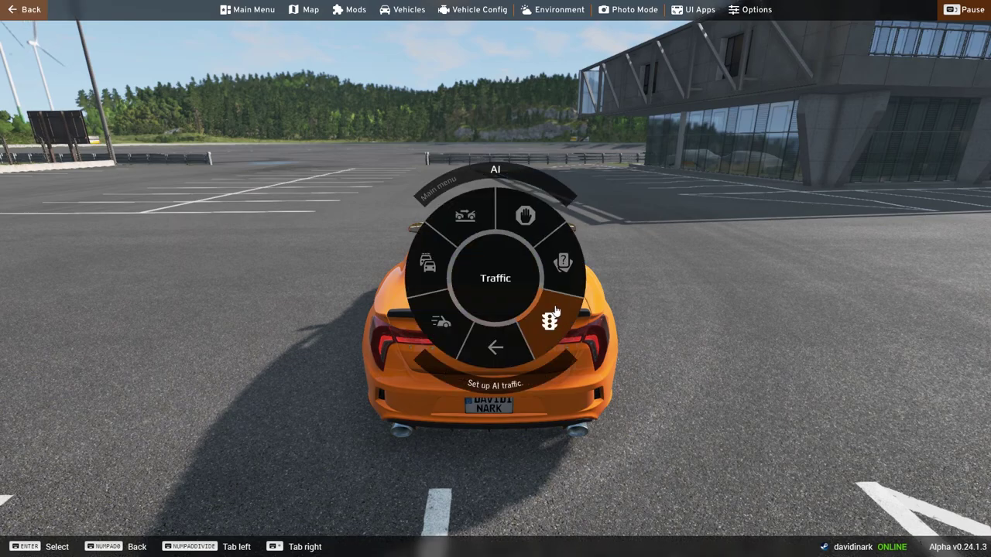
{"action": "left_click", "coordinate": [563, 262]}
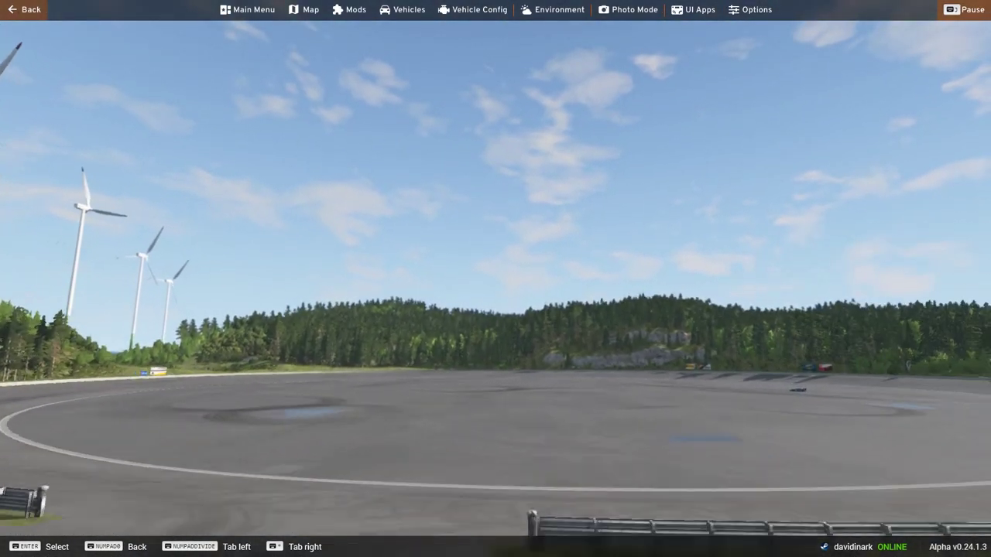
Watch the AI-driven blue car on the pad from above and up close, and bring up its quick-access controls.
{"action": "key", "text": "w"}
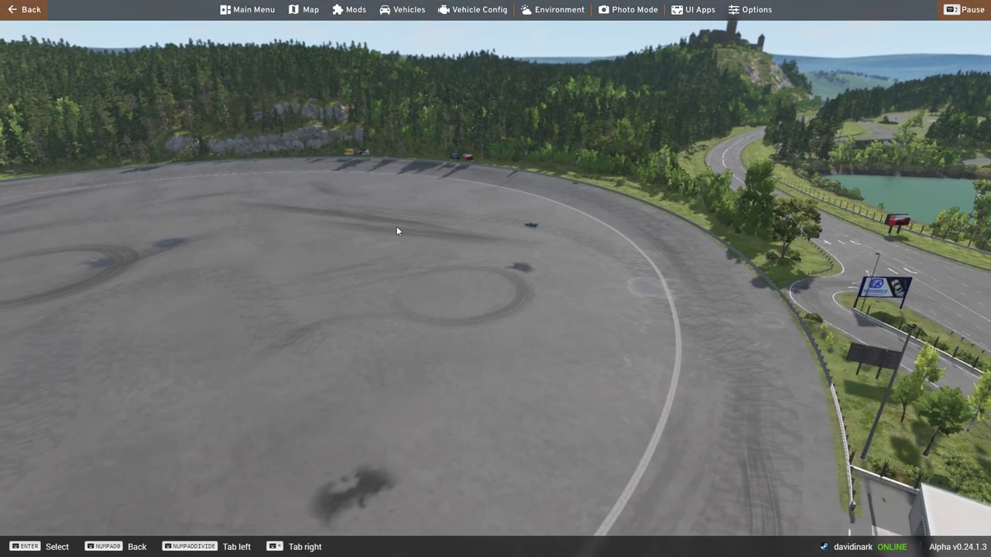
{"action": "right_click_drag", "start_coordinate": [492, 243], "coordinate": [347, 260]}
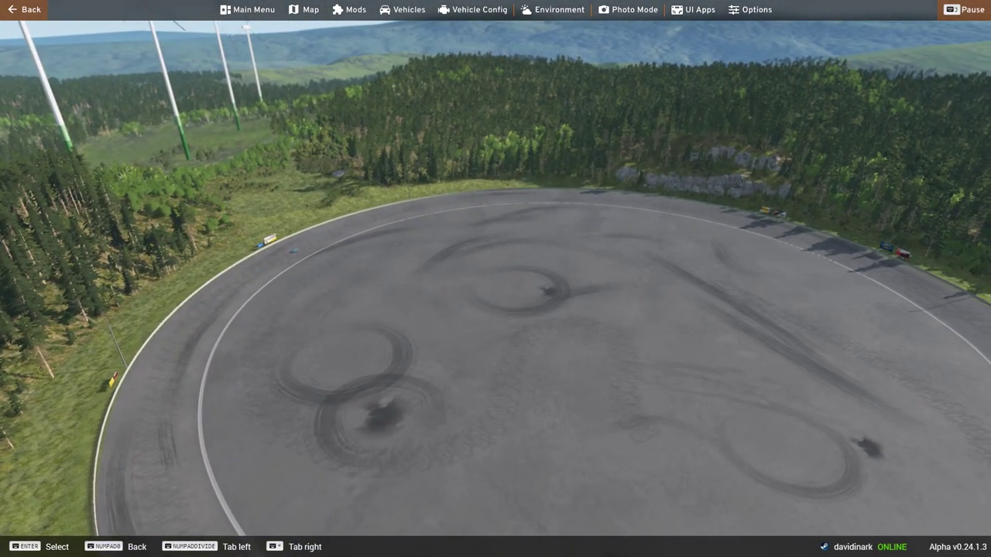
{"action": "key", "text": "shift+c"}
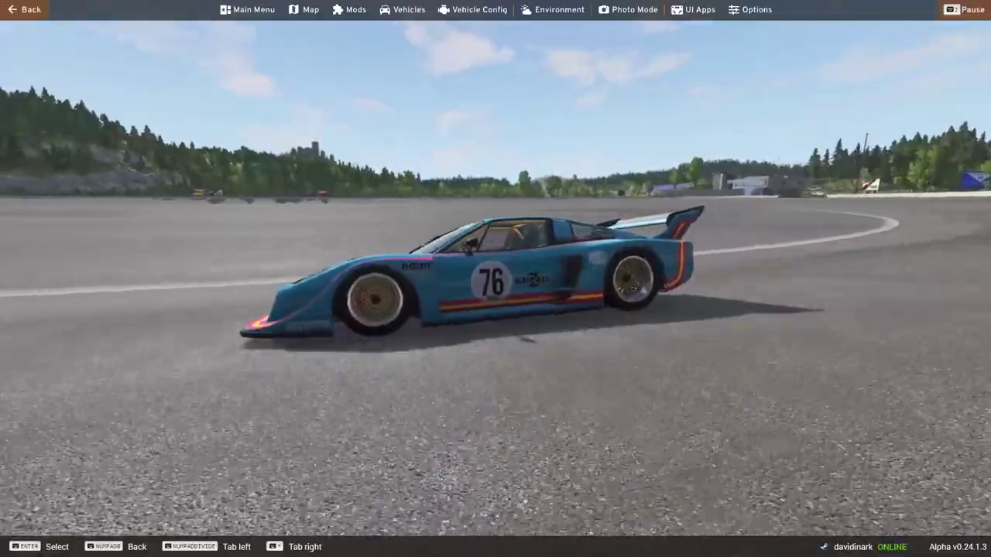
{"action": "right_click_drag", "start_coordinate": [496, 279], "coordinate": [294, 347]}
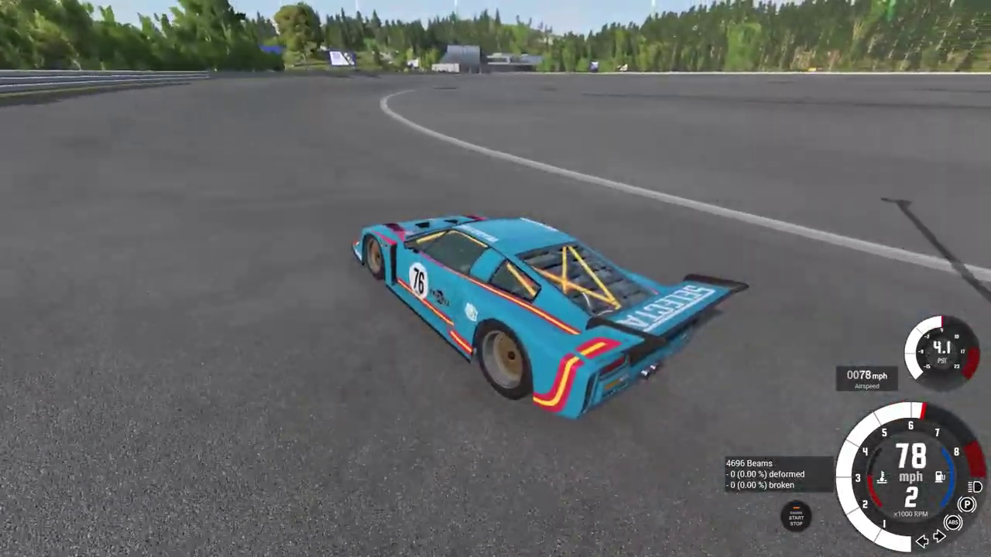
{"action": "key", "text": "Escape"}
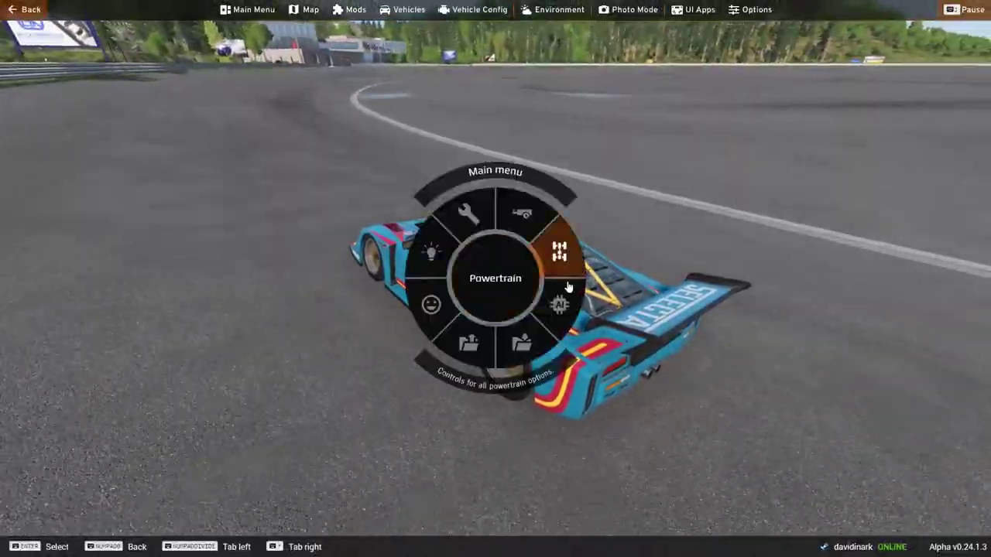